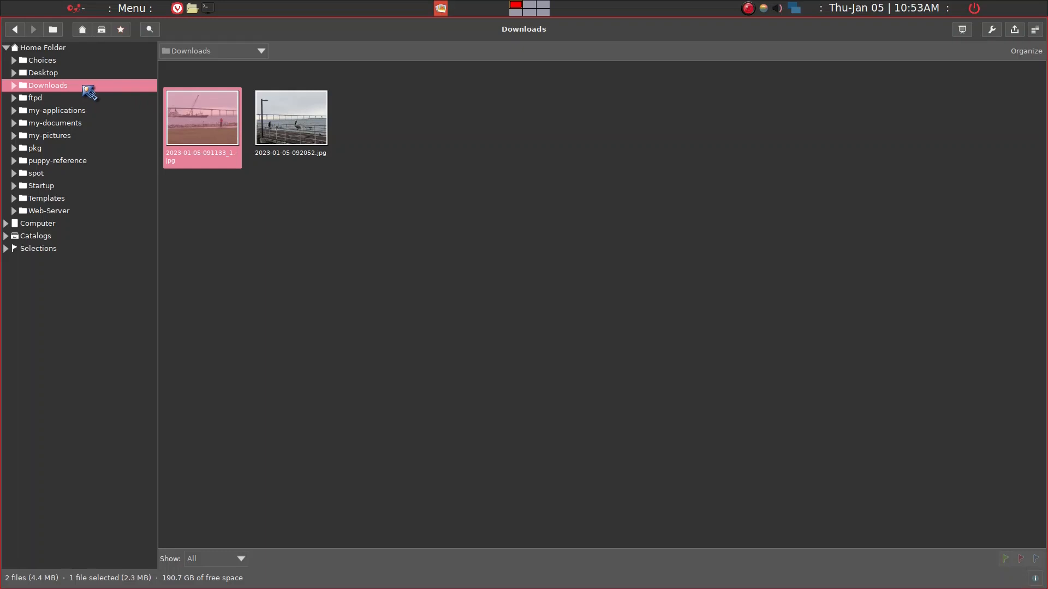
Open the photo 2023-01-05-092052.jpg for editing and start the Rotate tool.
{"action": "double_click", "coordinate": [273, 131]}
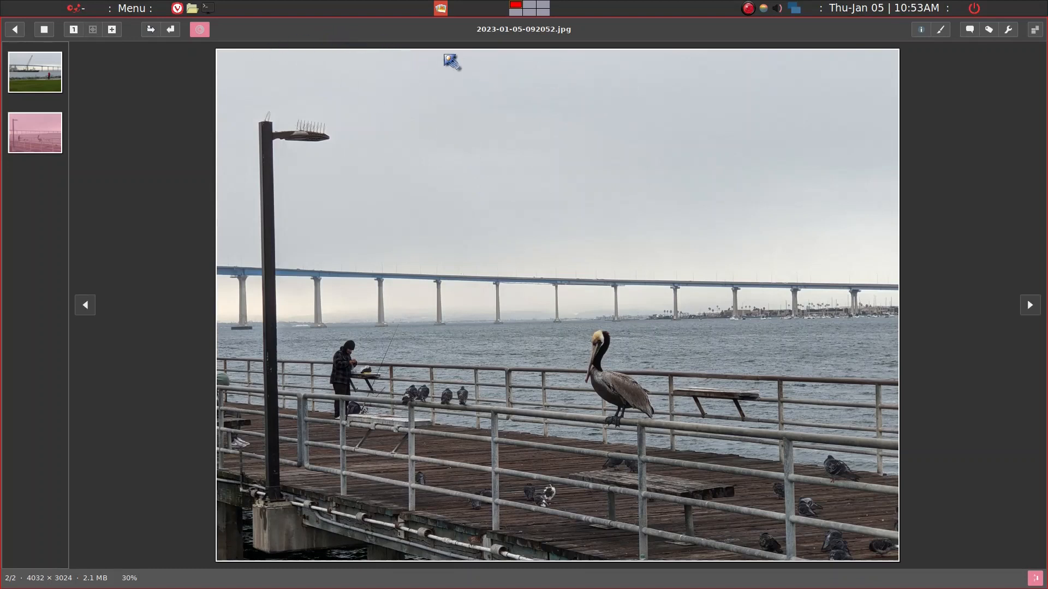
{"action": "left_click", "coordinate": [941, 30]}
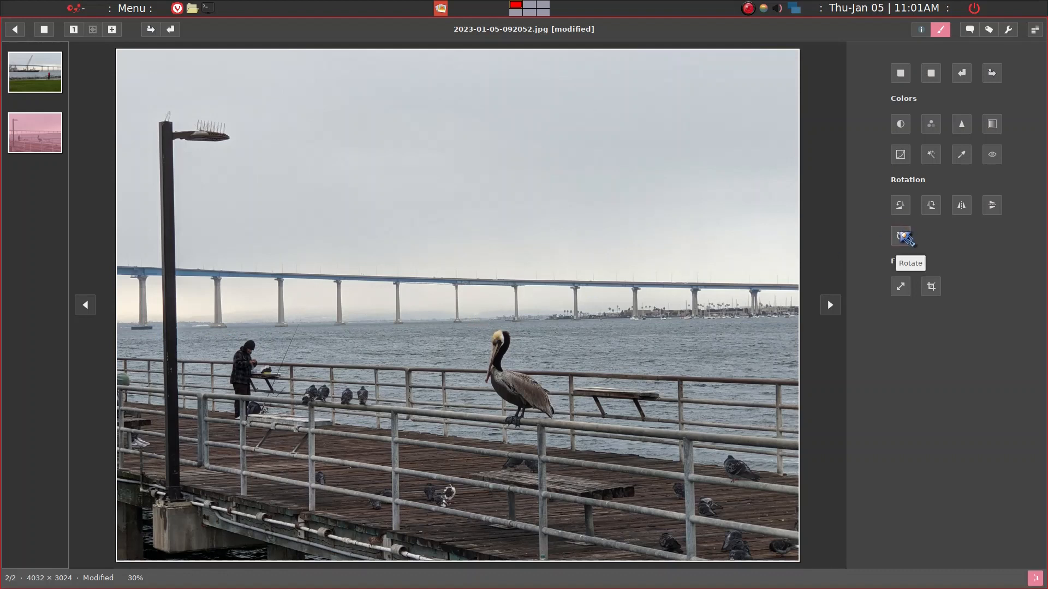
{"action": "left_click", "coordinate": [902, 236]}
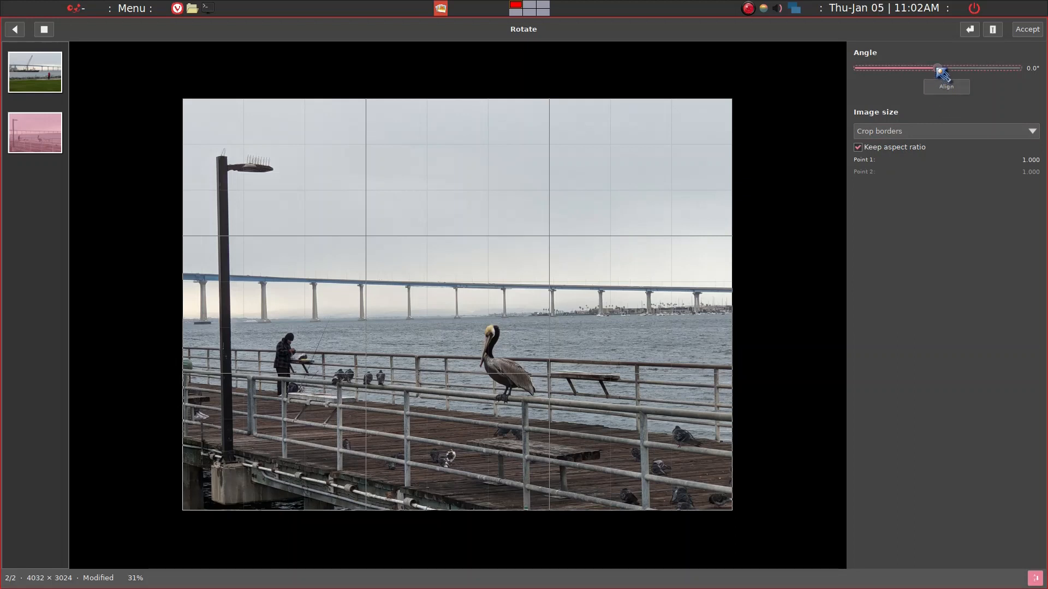
Try out different rotation angles on the photo, up to +2.8°, and return the angle to 0.0°.
{"action": "scroll", "coordinate": [942, 72], "scroll_direction": "down", "scroll_amount": 2}
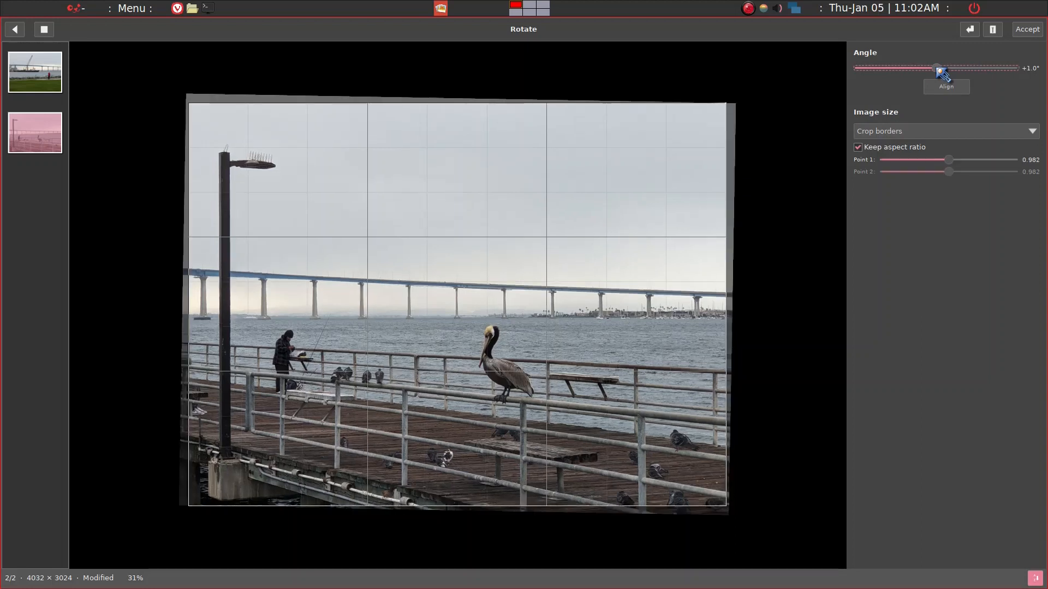
{"action": "scroll", "coordinate": [941, 72], "scroll_direction": "up", "scroll_amount": 6}
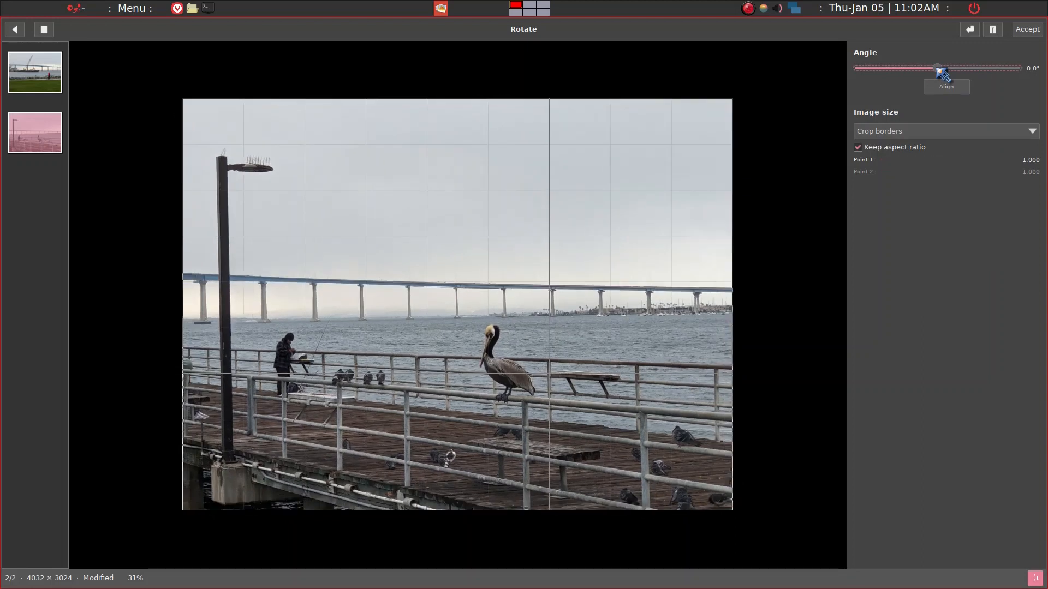
{"action": "scroll", "coordinate": [941, 73], "scroll_direction": "down", "scroll_amount": 4}
{"action": "scroll", "coordinate": [941, 72], "scroll_direction": "up", "scroll_amount": 1}
{"action": "scroll", "coordinate": [941, 72], "scroll_direction": "up", "scroll_amount": 1}
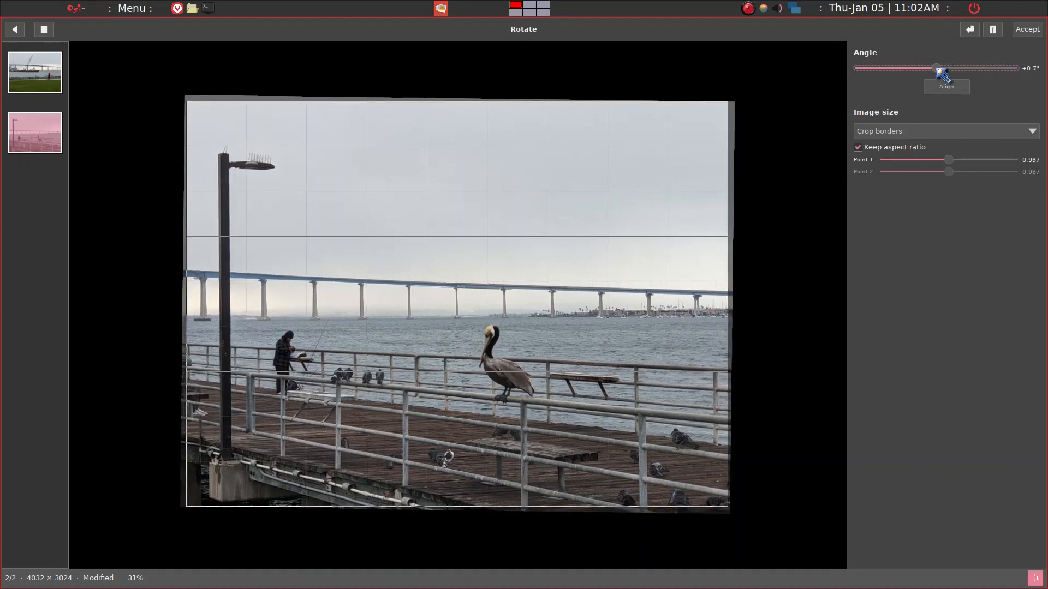
{"action": "scroll", "coordinate": [941, 72], "scroll_direction": "up", "scroll_amount": 3}
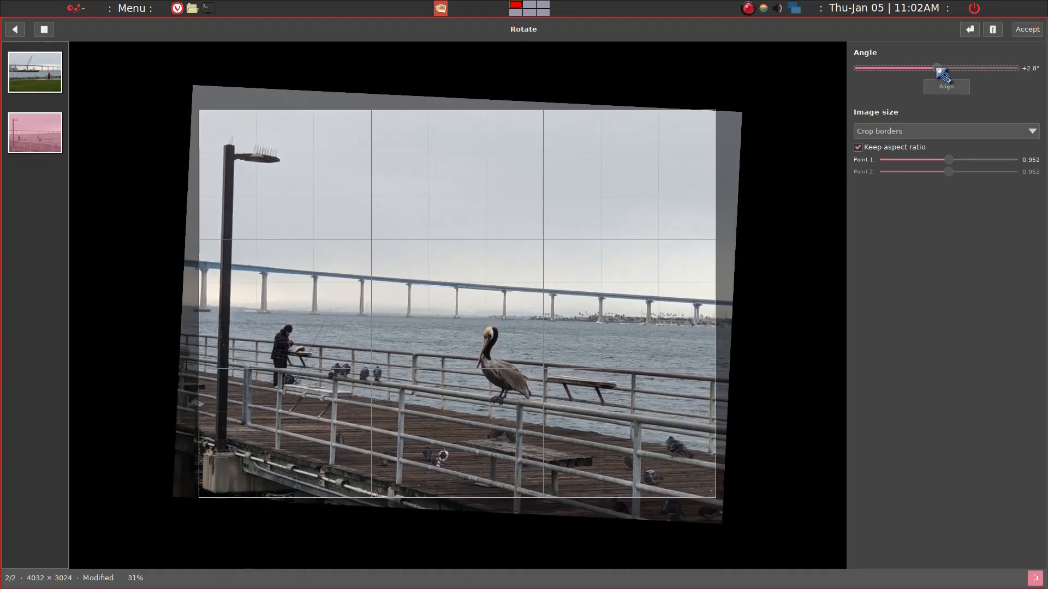
{"action": "scroll", "coordinate": [941, 72], "scroll_direction": "down", "scroll_amount": 3}
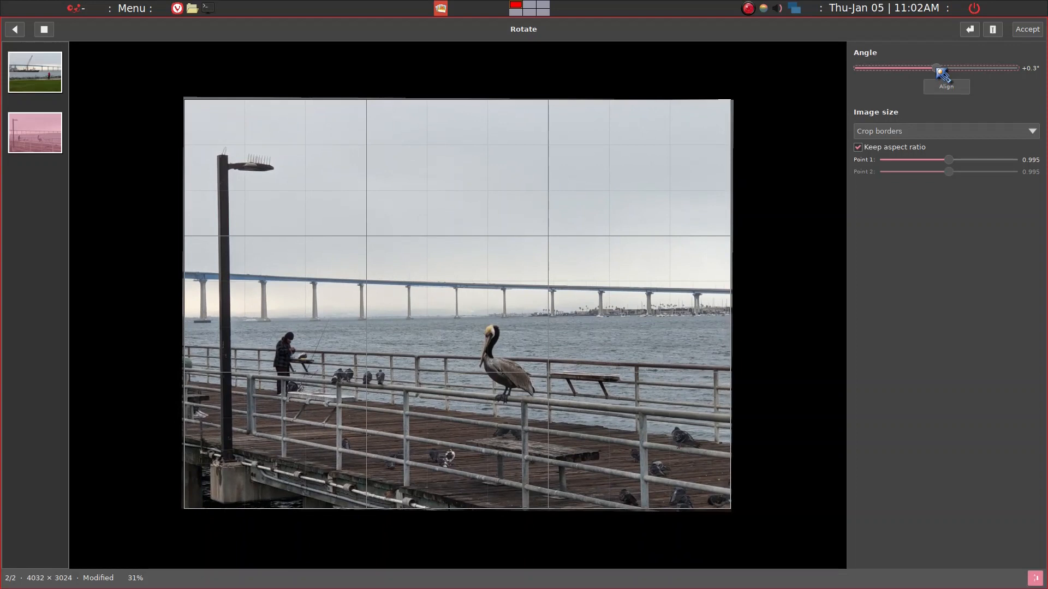
{"action": "scroll", "coordinate": [941, 73], "scroll_direction": "down", "scroll_amount": 1}
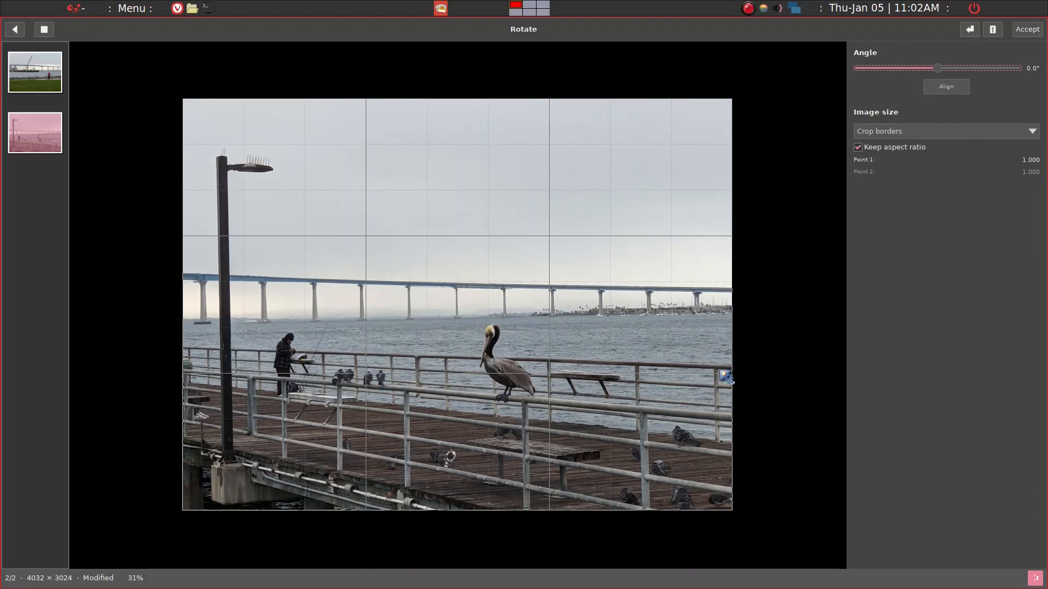
Rotate the photo clockwise by about 1° and apply the rotation.
{"action": "scroll", "coordinate": [1005, 73], "scroll_direction": "up", "scroll_amount": 4}
{"action": "scroll", "coordinate": [1004, 73], "scroll_direction": "up", "scroll_amount": 1}
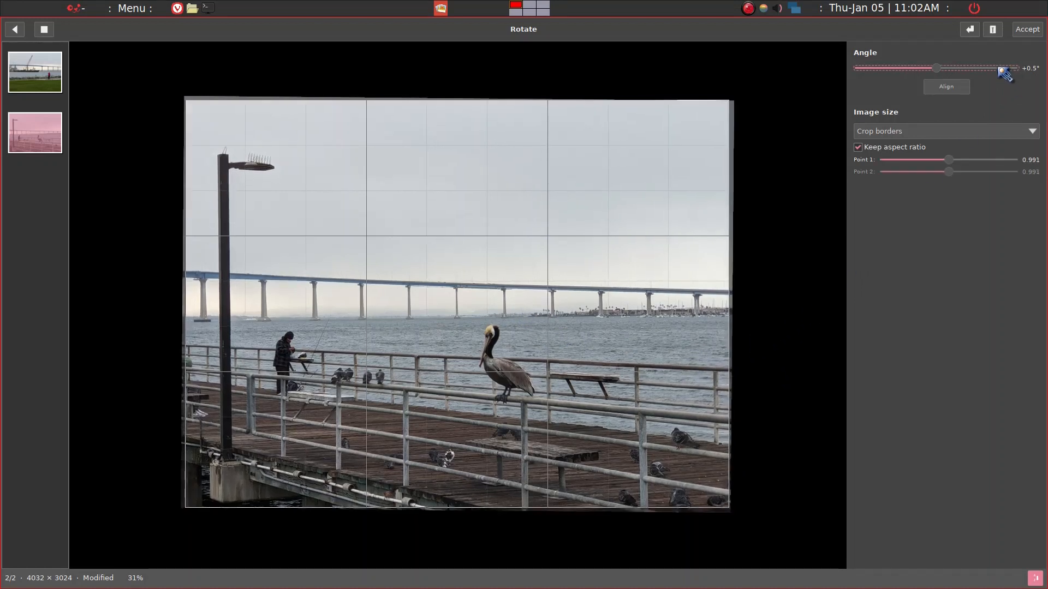
{"action": "scroll", "coordinate": [1004, 73], "scroll_direction": "up", "scroll_amount": 1}
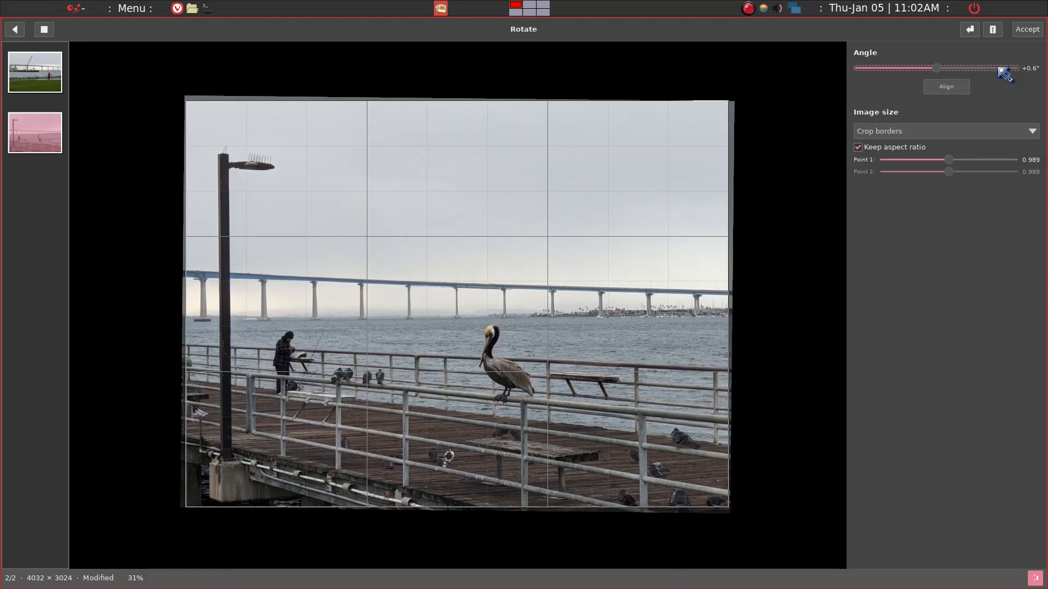
{"action": "scroll", "coordinate": [1004, 73], "scroll_direction": "up", "scroll_amount": 1}
{"action": "scroll", "coordinate": [1005, 73], "scroll_direction": "up", "scroll_amount": 1}
{"action": "scroll", "coordinate": [1004, 73], "scroll_direction": "up", "scroll_amount": 1}
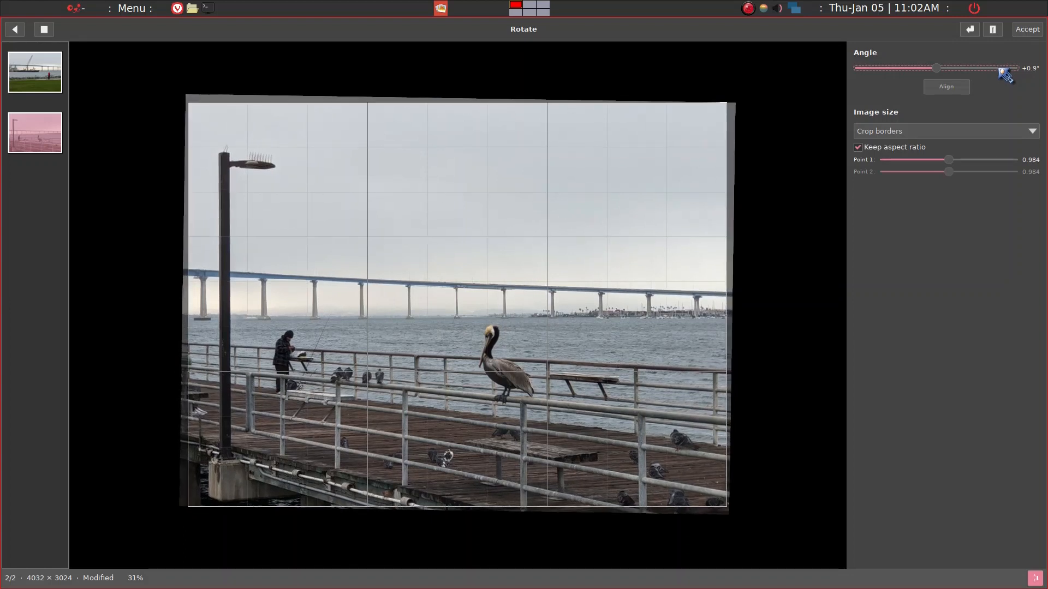
{"action": "left_click", "coordinate": [1025, 31]}
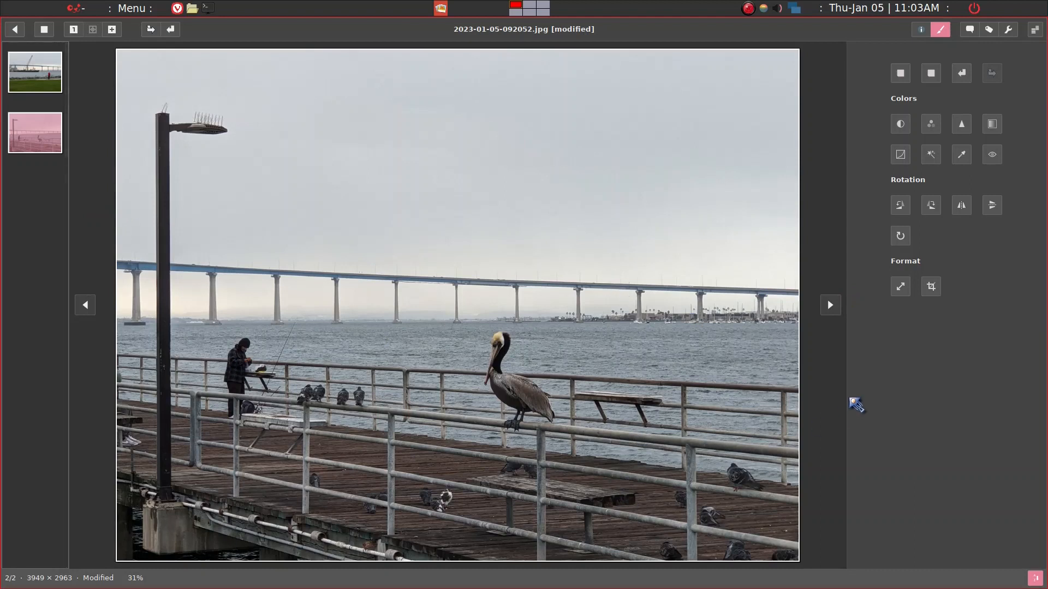
Start a crop with the 3949 × 2963 (Image) aspect ratio and maximize the selection.
{"action": "left_click", "coordinate": [933, 291]}
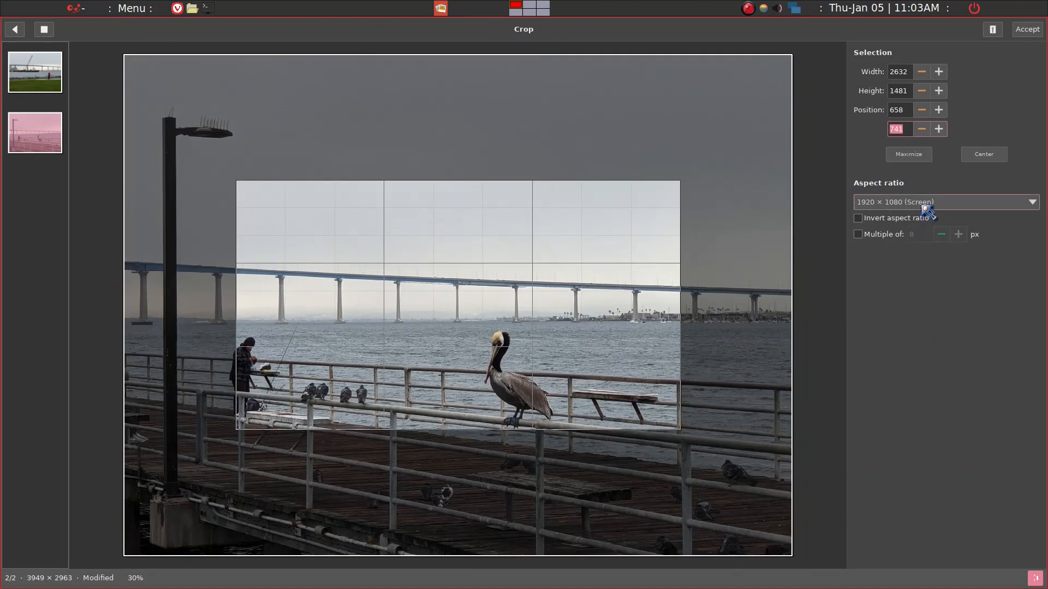
{"action": "left_click", "coordinate": [883, 206]}
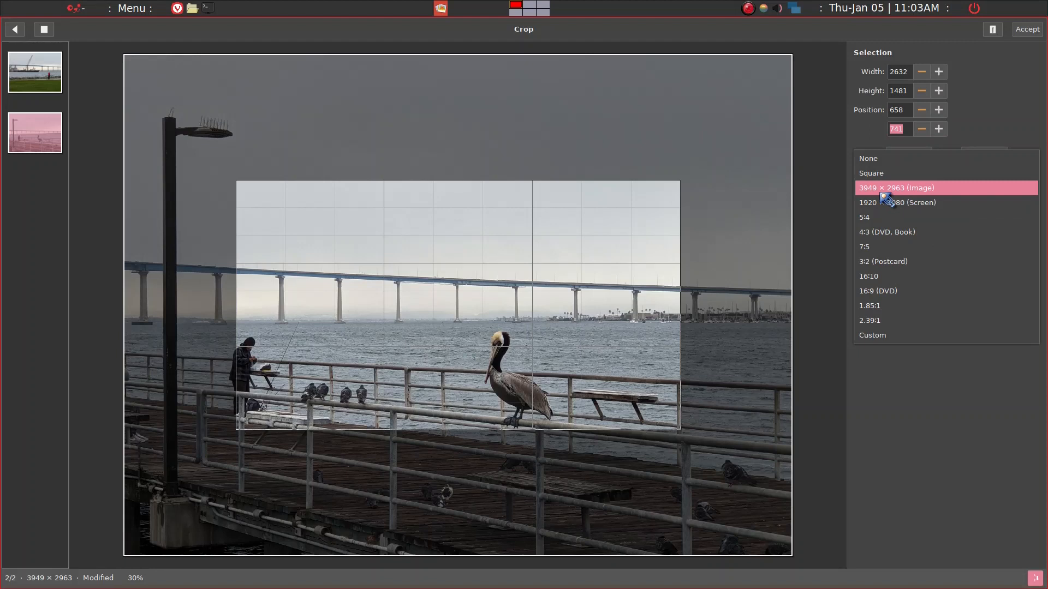
{"action": "left_click", "coordinate": [885, 188]}
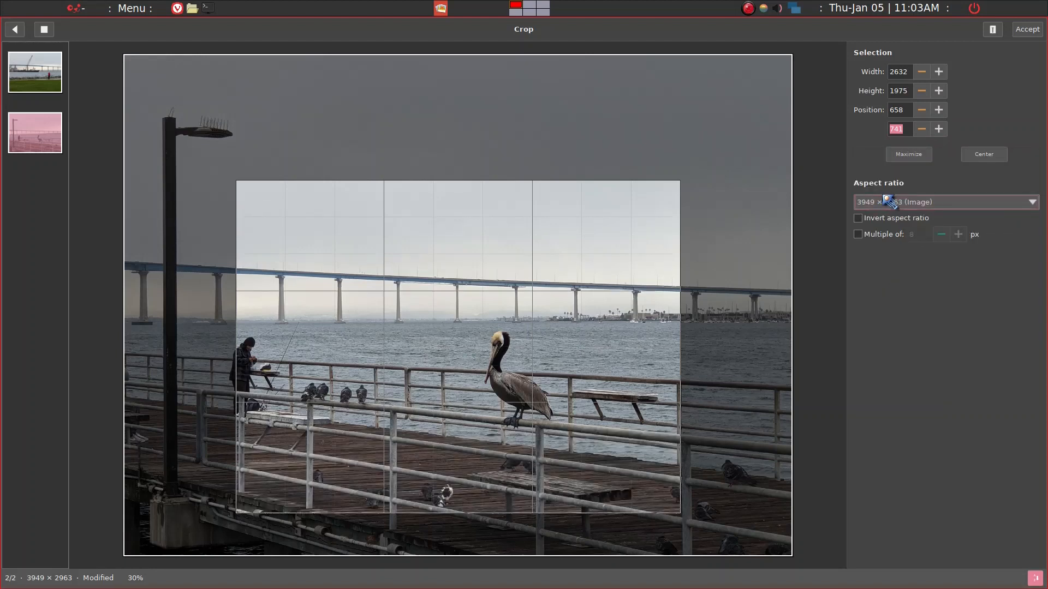
{"action": "left_click", "coordinate": [908, 155]}
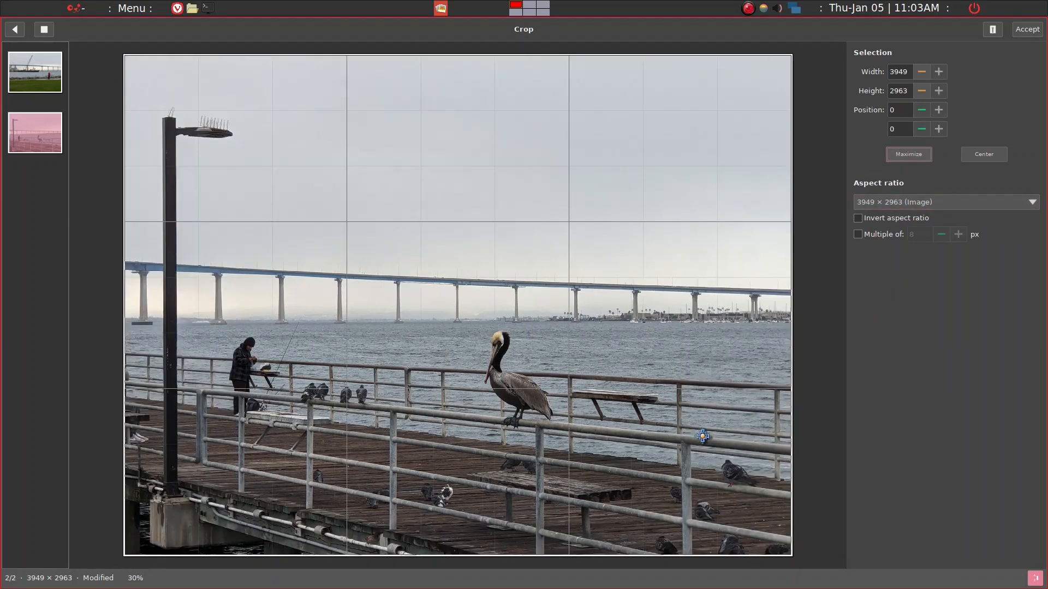
Set the crop's aspect ratio to 1920 × 1080 (Screen) and maximize the selection.
{"action": "left_click", "coordinate": [910, 203]}
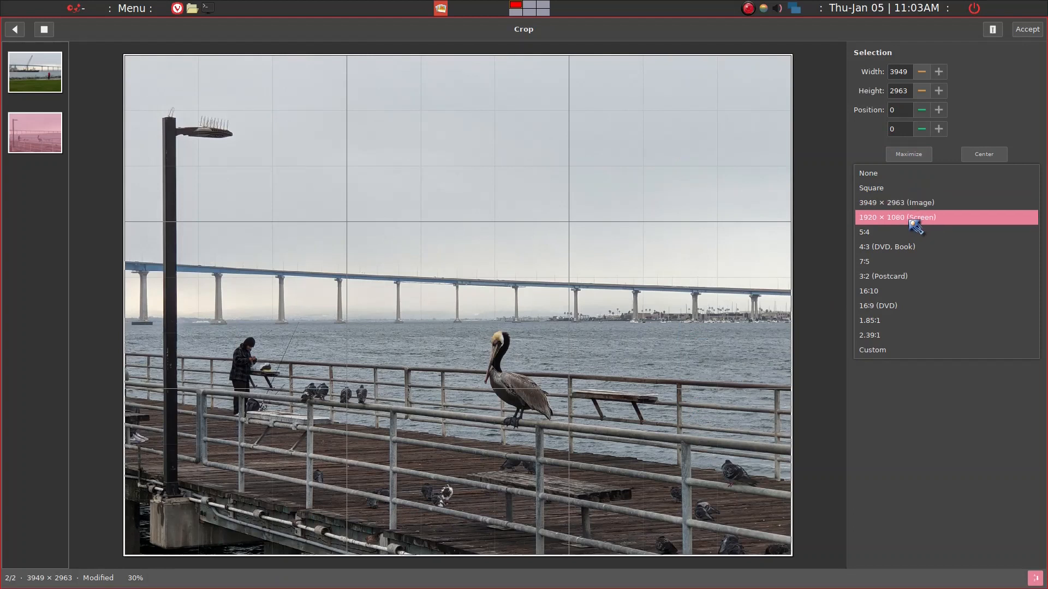
{"action": "left_click", "coordinate": [916, 218]}
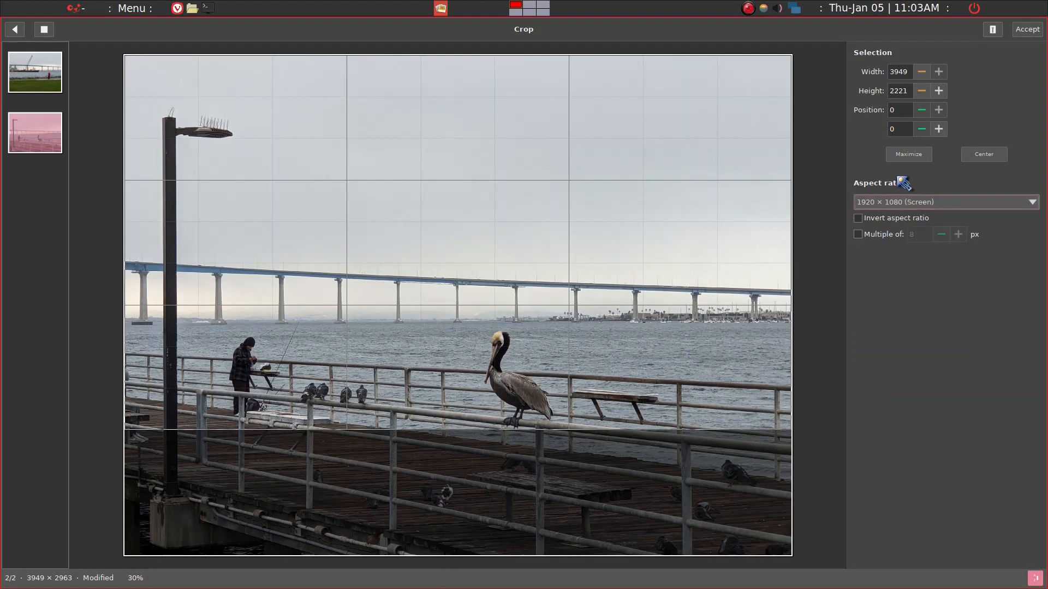
{"action": "left_click", "coordinate": [908, 158]}
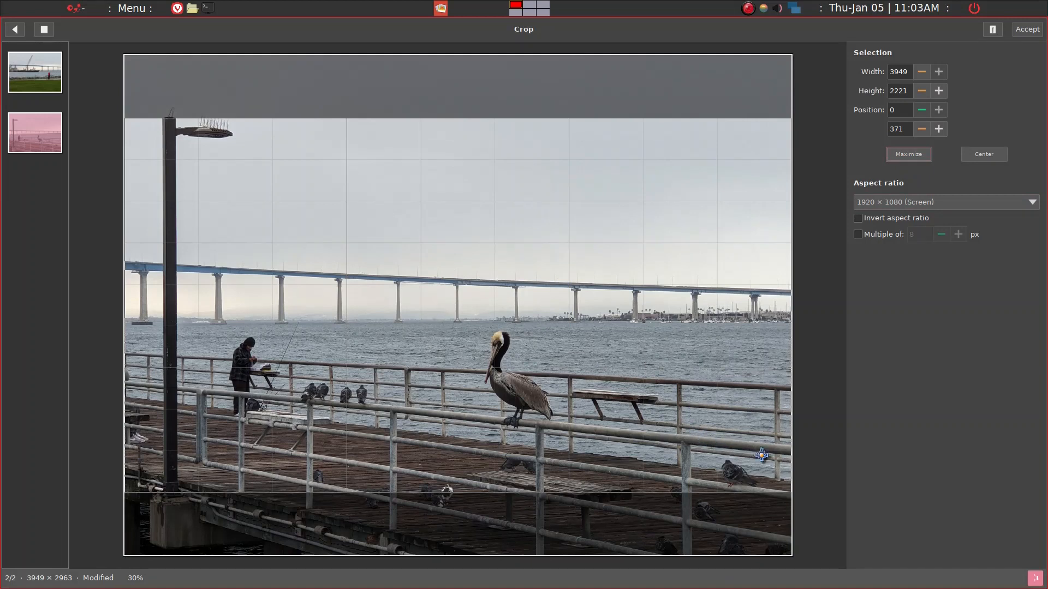
Shrink the crop selection to about 3189 × 1793 at position 0, 824, framing the fisherman and pelican, and apply the crop.
{"action": "left_click_drag", "start_coordinate": [781, 484], "coordinate": [673, 422]}
{"action": "left_click_drag", "start_coordinate": [426, 322], "coordinate": [396, 372]}
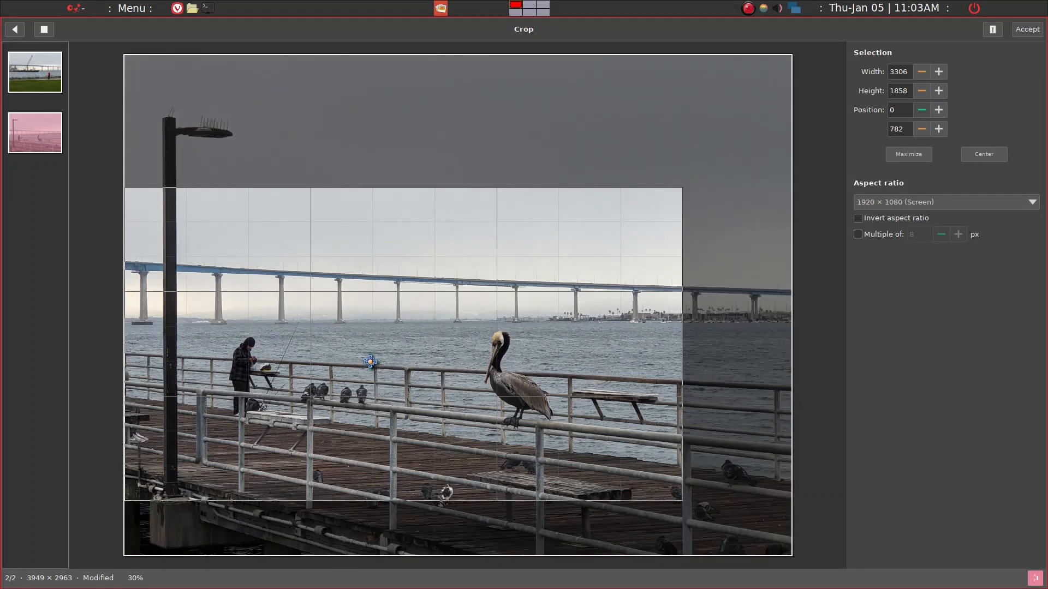
{"action": "left_click_drag", "start_coordinate": [673, 201], "coordinate": [654, 213]}
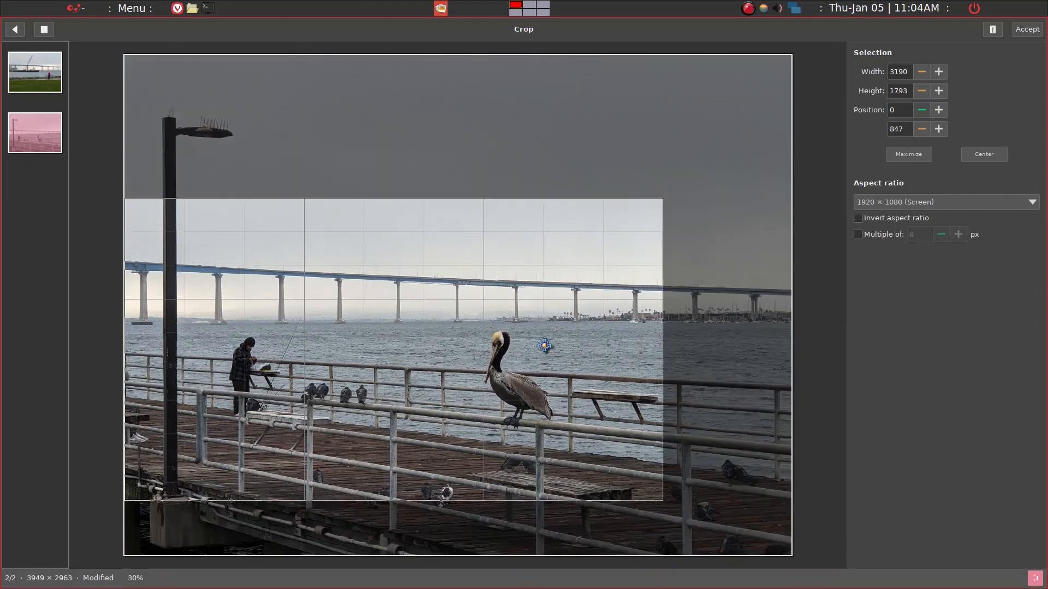
{"action": "mouse_move", "coordinate": [388, 360]}
{"action": "left_mouse_down"}
{"action": "mouse_move", "coordinate": [379, 371]}
{"action": "mouse_move", "coordinate": [375, 357]}
{"action": "left_mouse_up"}
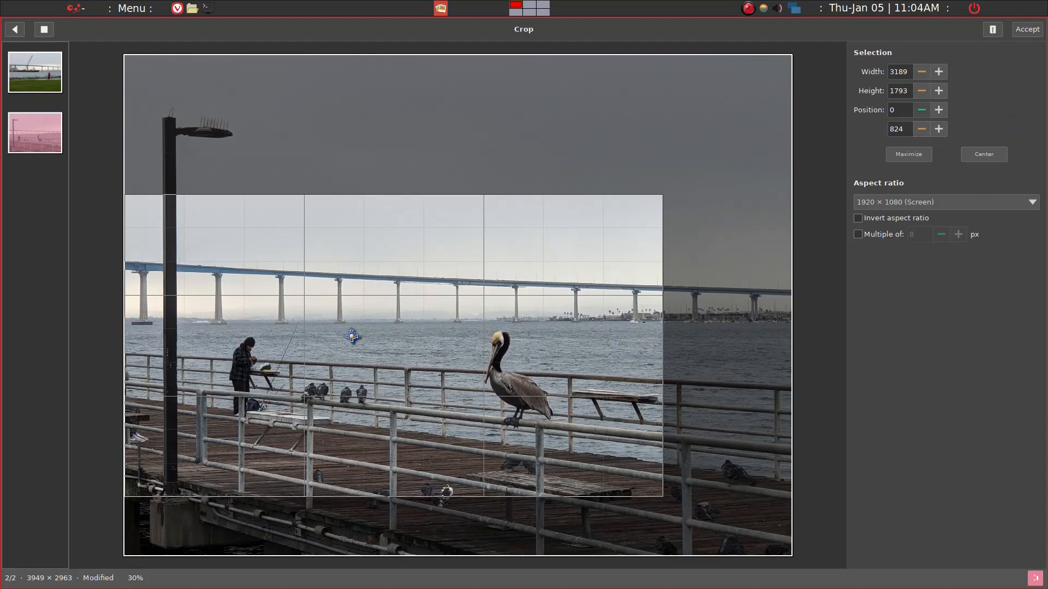
{"action": "left_click", "coordinate": [1027, 29]}
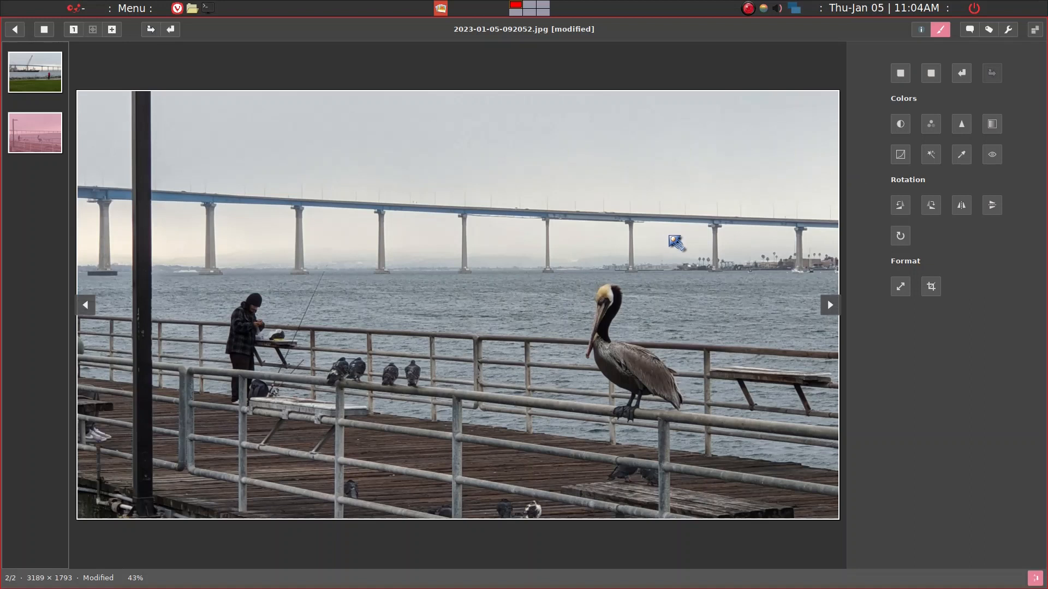
Convert the photo to grayscale, comparing the Saturation and Average methods before applying Brightness.
{"action": "left_click", "coordinate": [992, 125]}
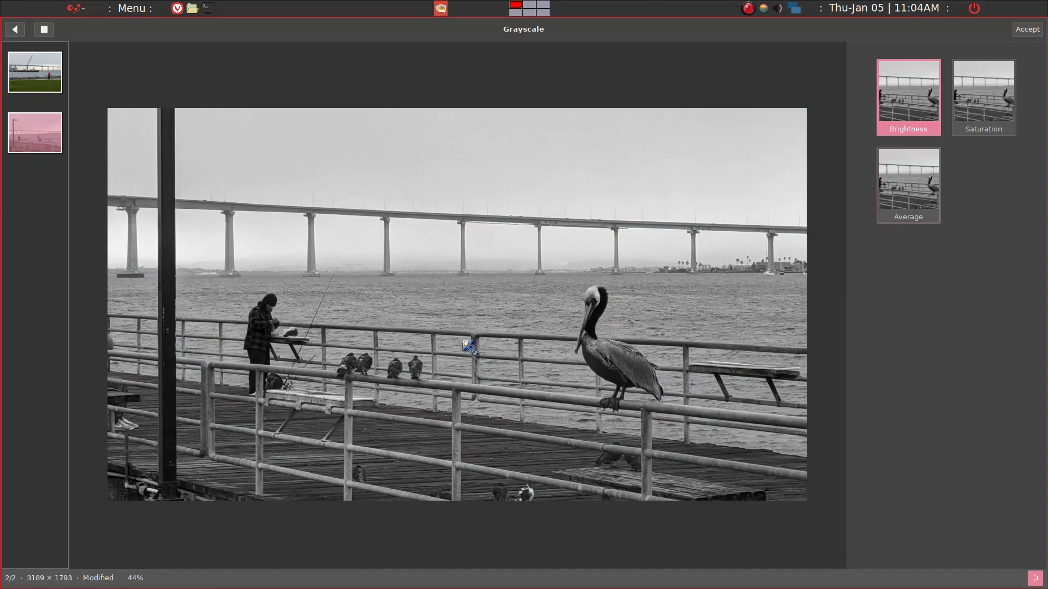
{"action": "left_click", "coordinate": [979, 116]}
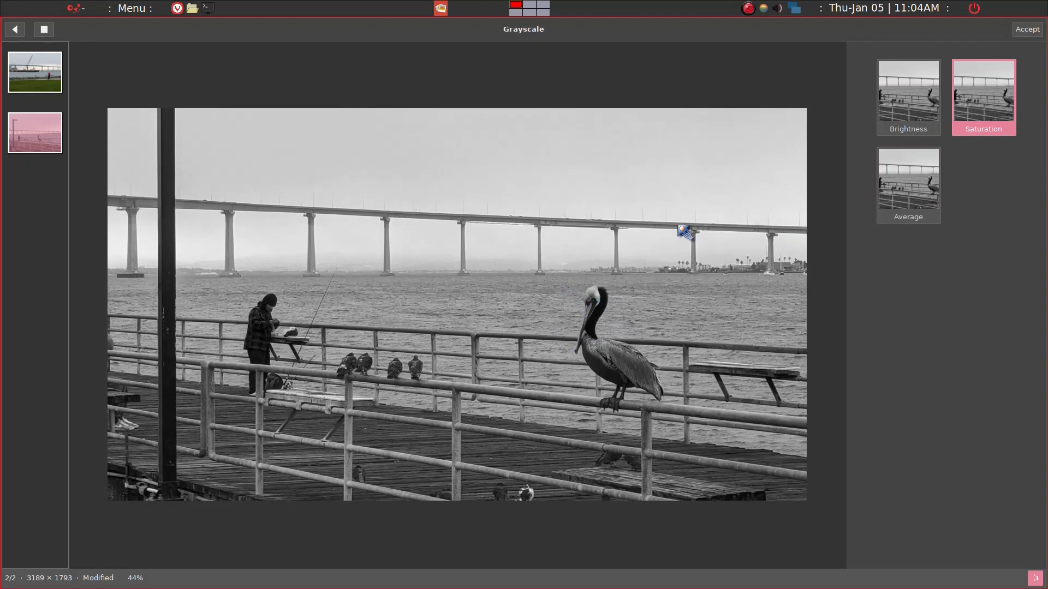
{"action": "left_click", "coordinate": [914, 99]}
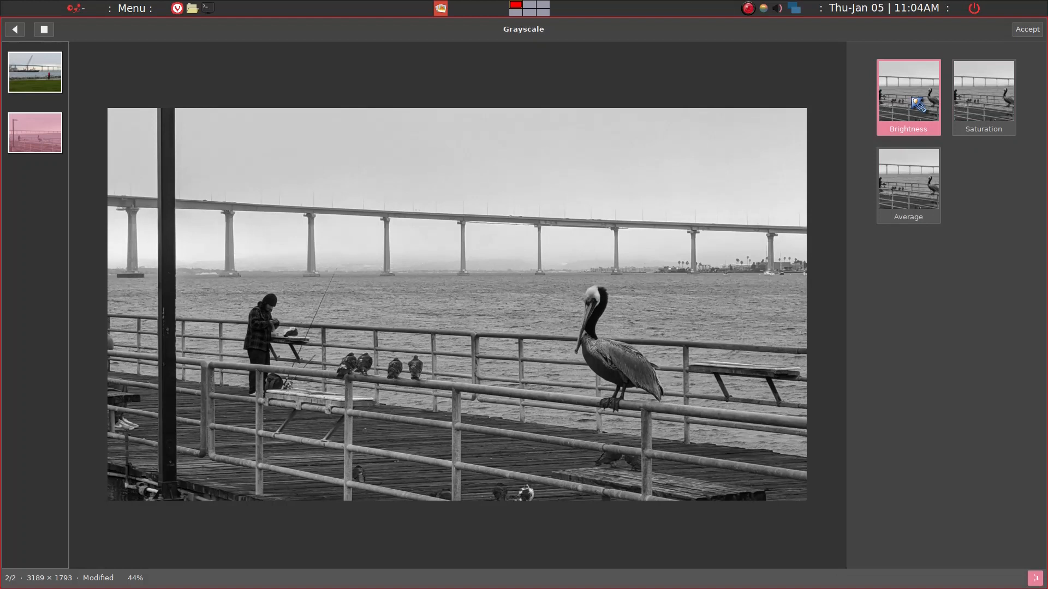
{"action": "left_click", "coordinate": [981, 108]}
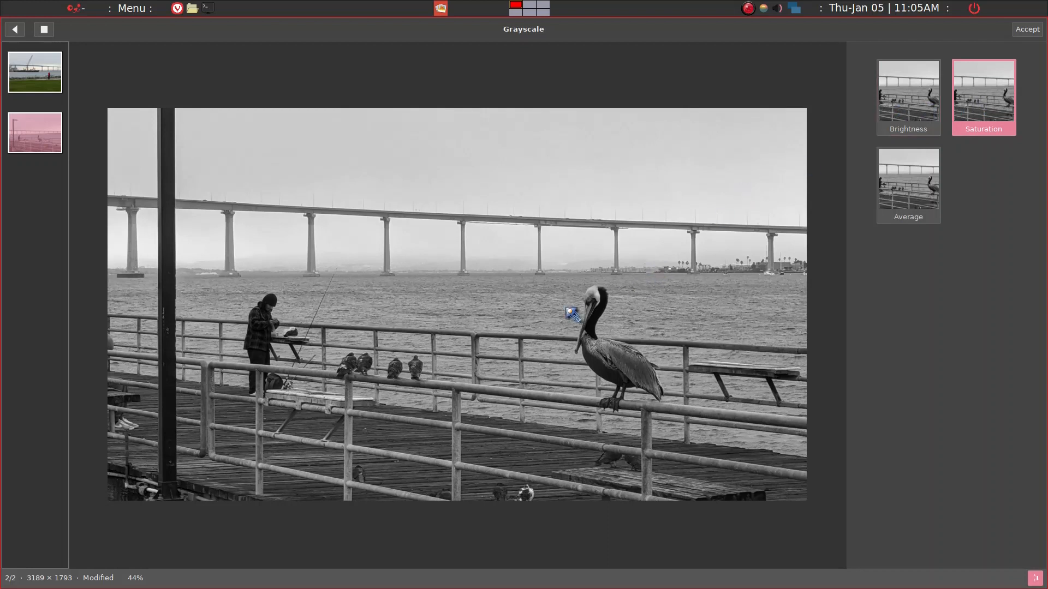
{"action": "left_click", "coordinate": [921, 97]}
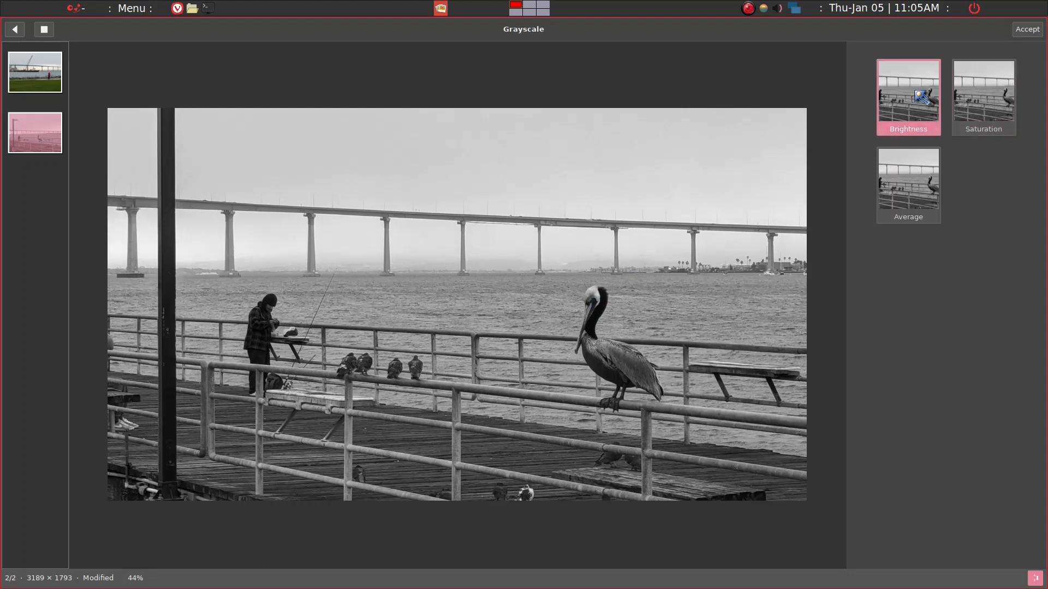
{"action": "left_click", "coordinate": [903, 204]}
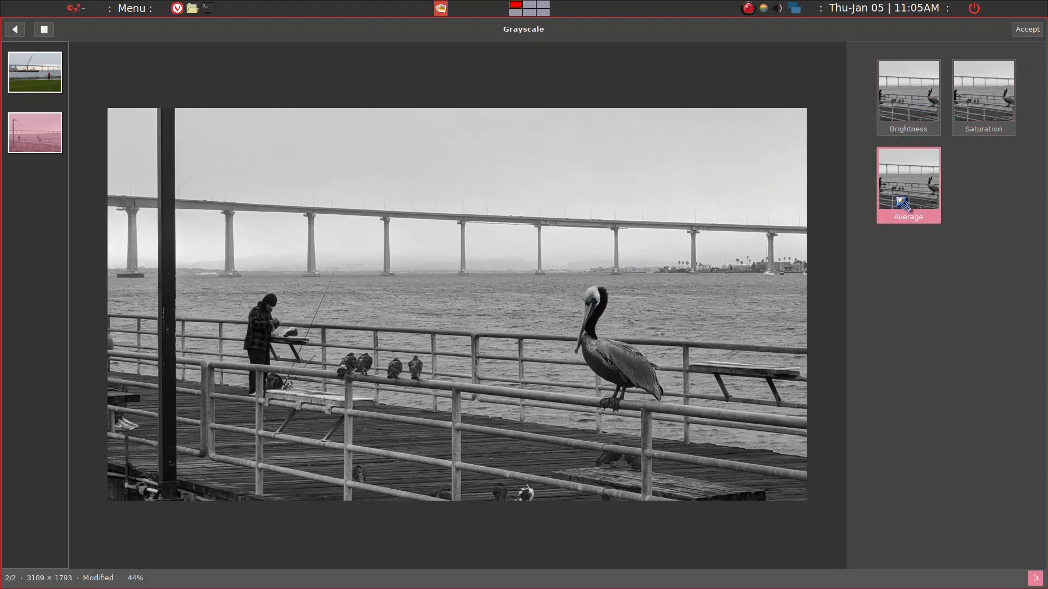
{"action": "left_click", "coordinate": [907, 124]}
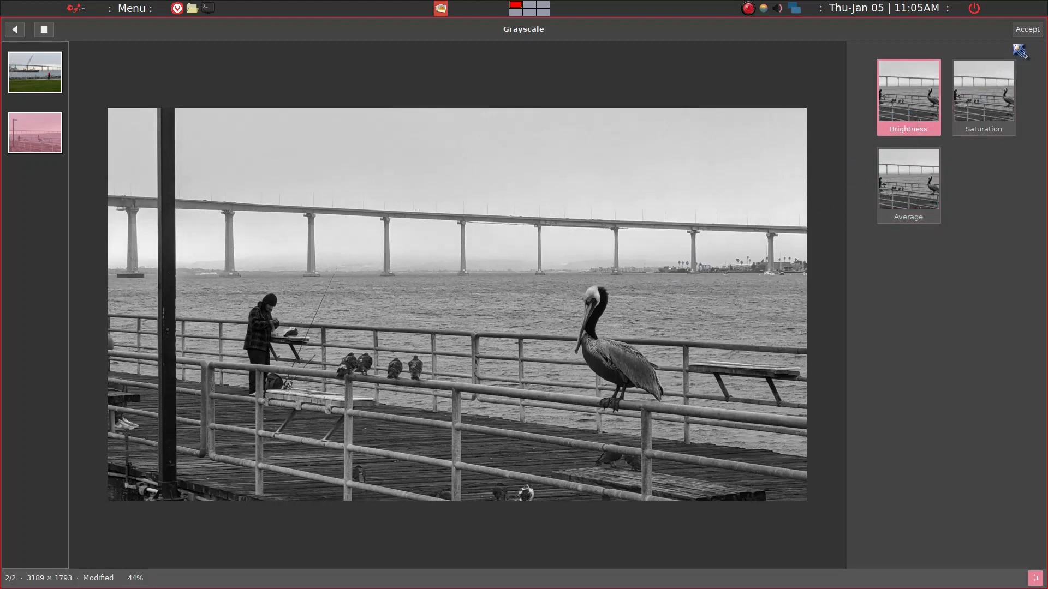
{"action": "left_click", "coordinate": [1028, 30]}
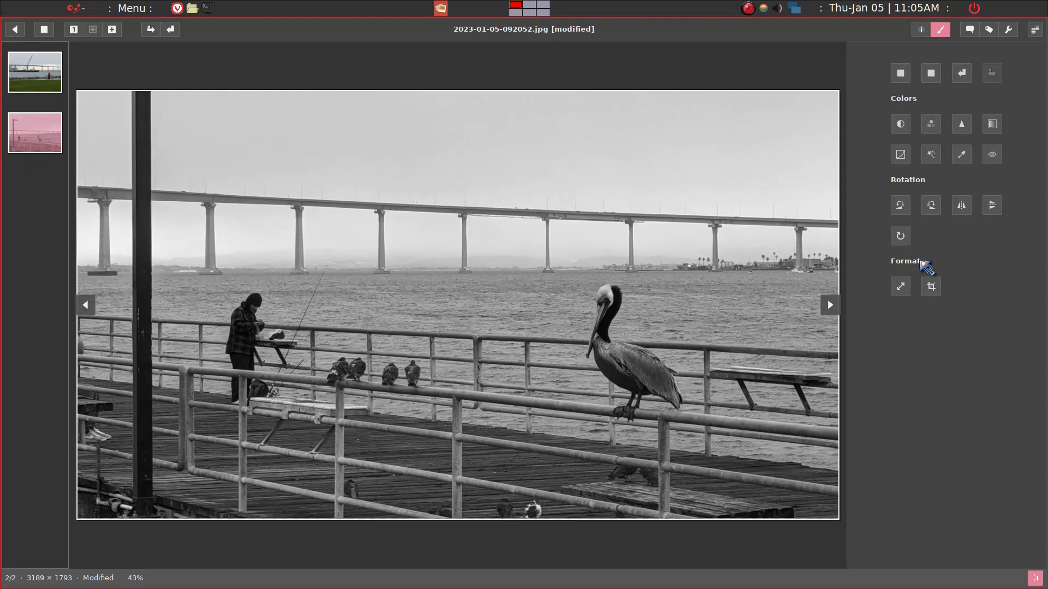
Adjust the photo's contrast, comparing the Equalize and Uniform methods before applying Stretch.
{"action": "left_click", "coordinate": [902, 125]}
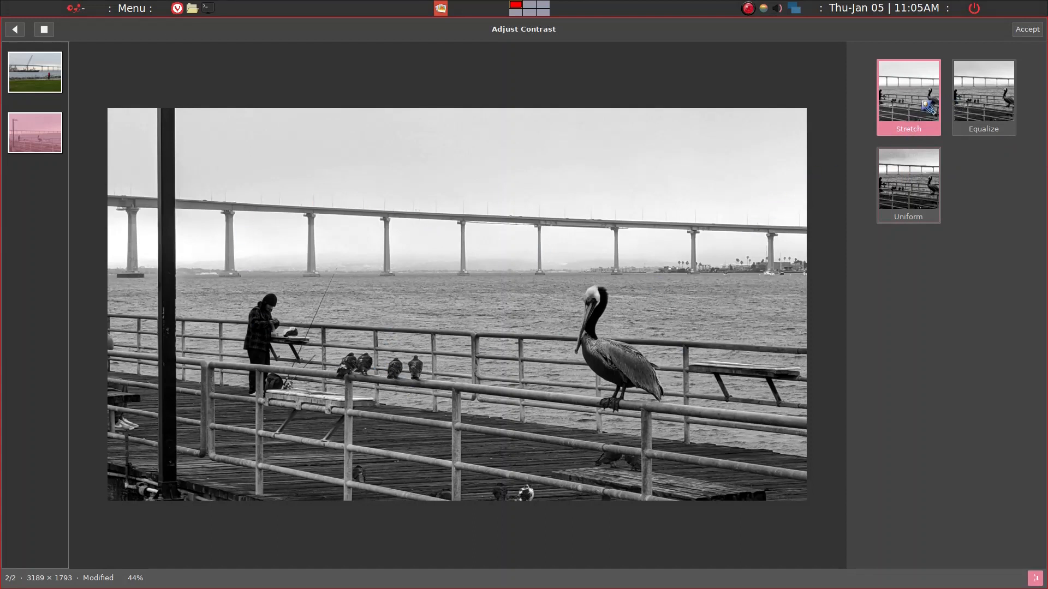
{"action": "left_click", "coordinate": [980, 101]}
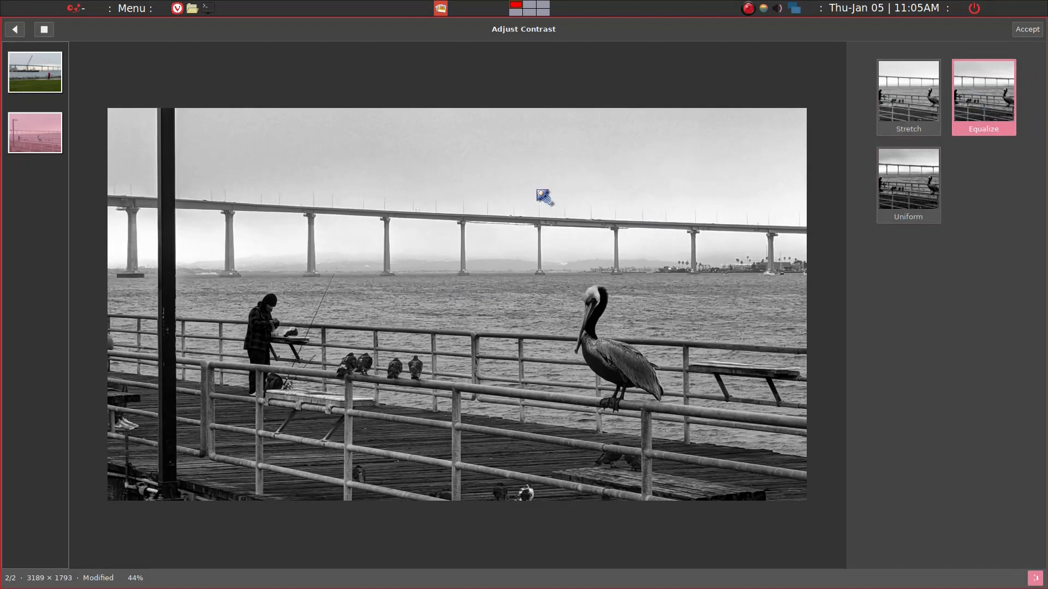
{"action": "left_click", "coordinate": [904, 187]}
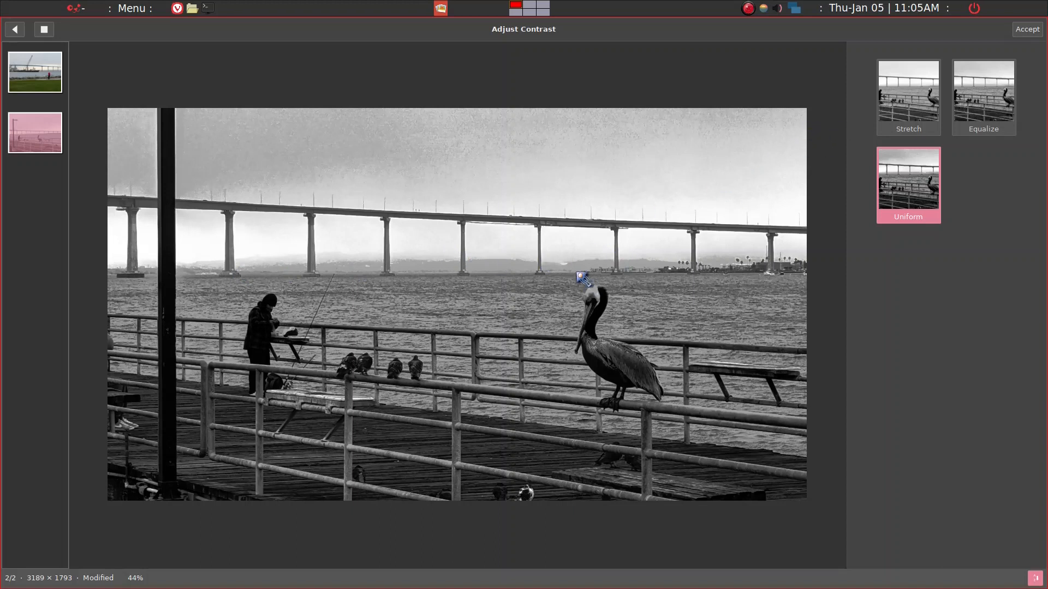
{"action": "left_click", "coordinate": [918, 105]}
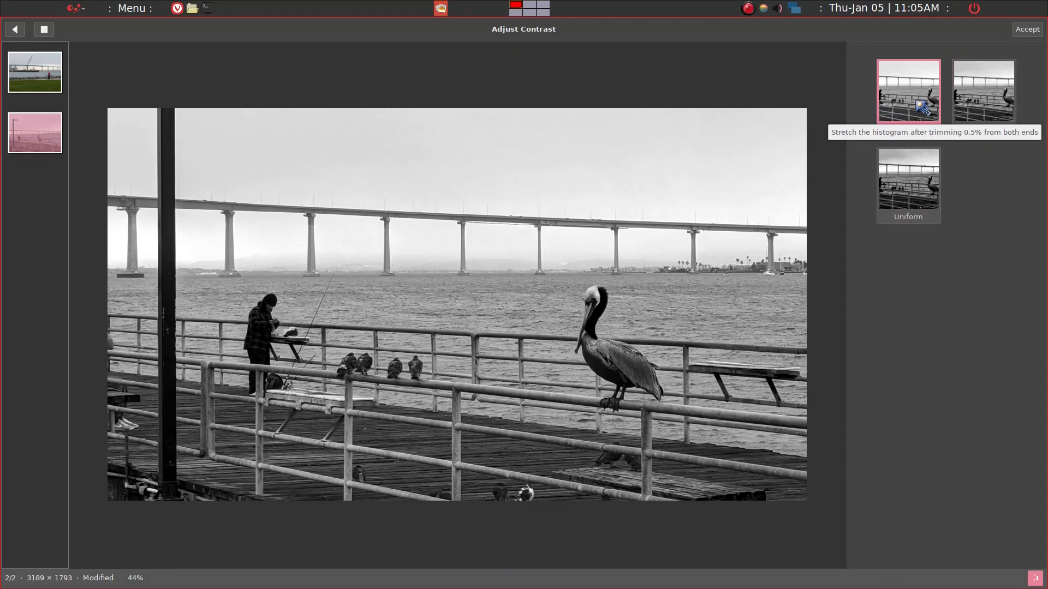
{"action": "left_click", "coordinate": [1035, 32]}
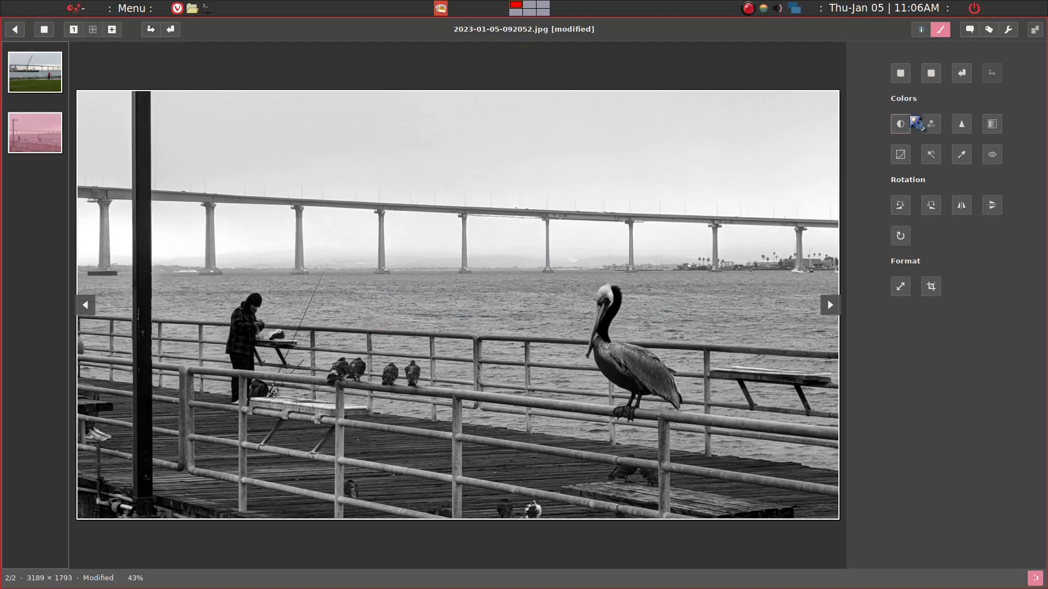
{"action": "left_click", "coordinate": [932, 76]}
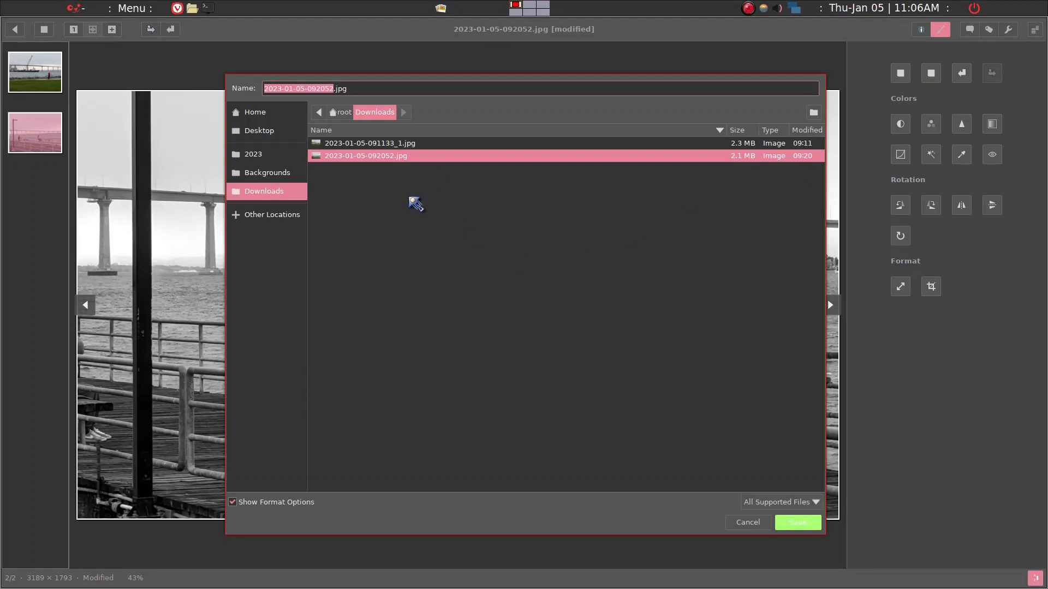
{"action": "key", "text": "Right"}
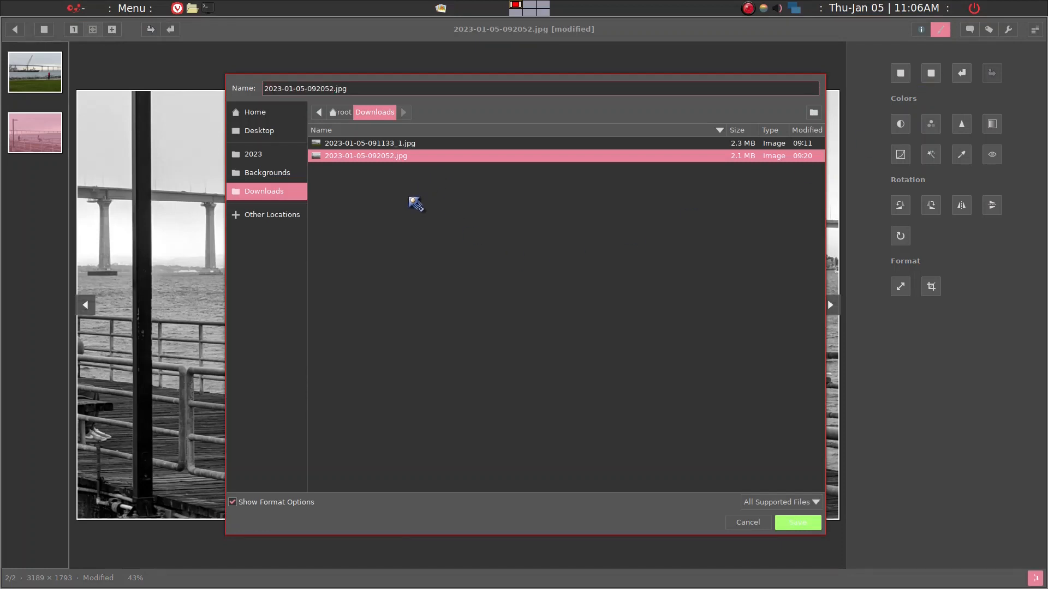
{"action": "type", "text": "BW"}
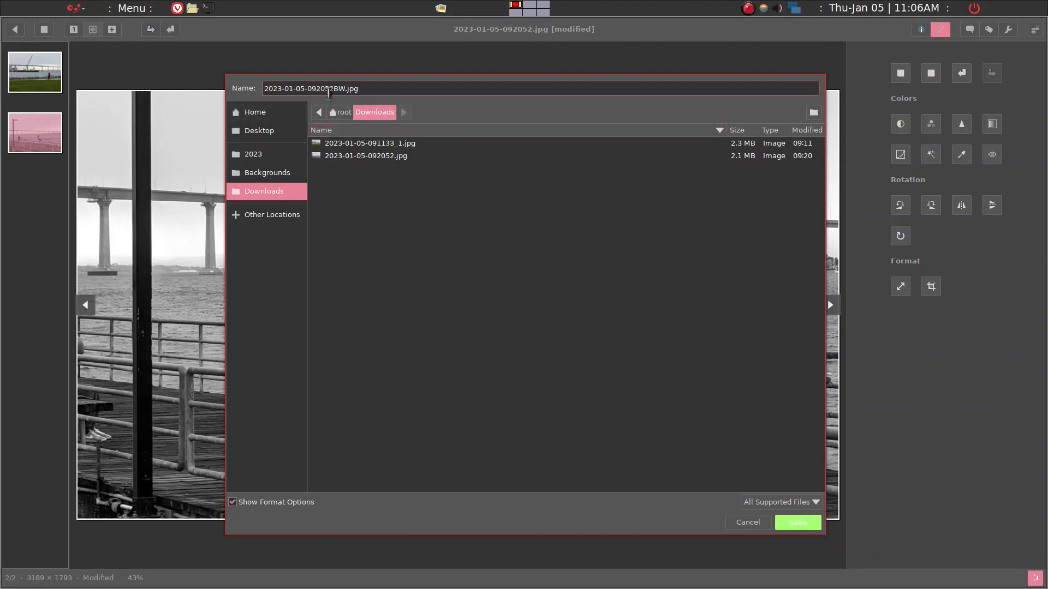
{"action": "left_click", "coordinate": [798, 524]}
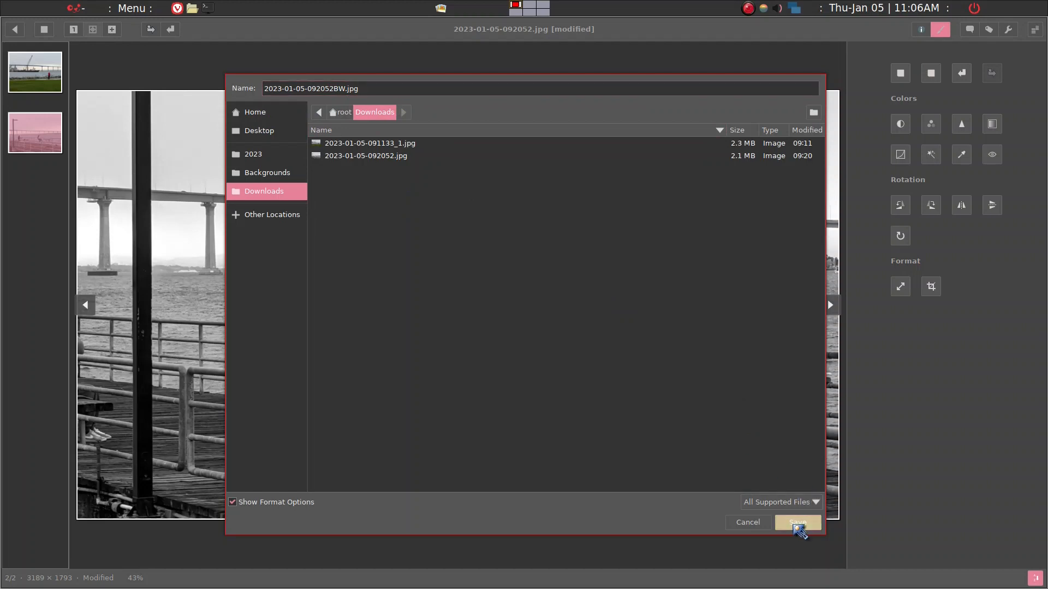
{"action": "left_click", "coordinate": [619, 356]}
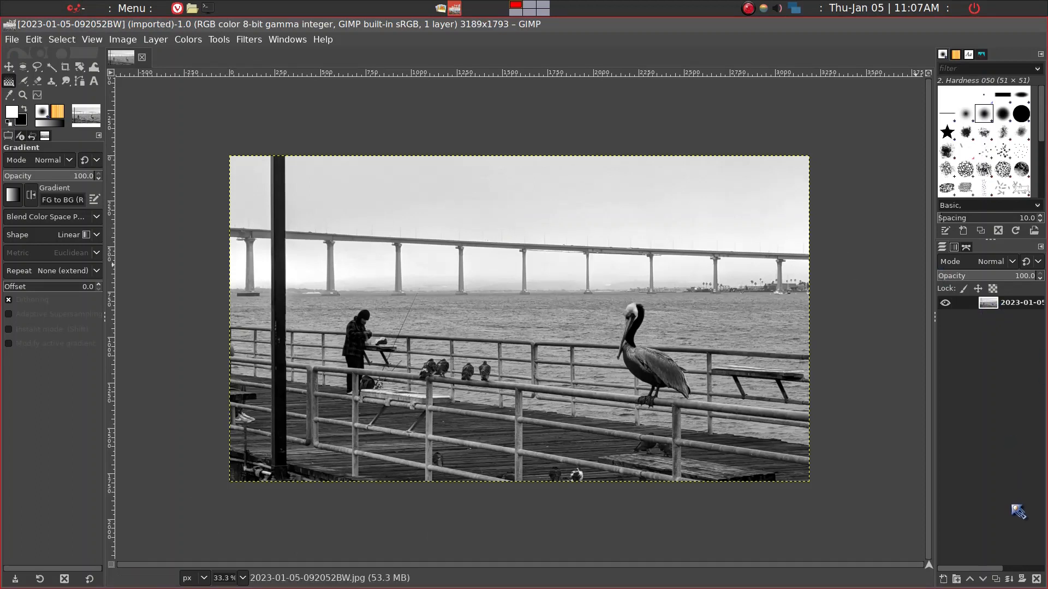
In GIMP, duplicate the photo's layer and add a white layer mask to the copy.
{"action": "left_click", "coordinate": [1000, 583]}
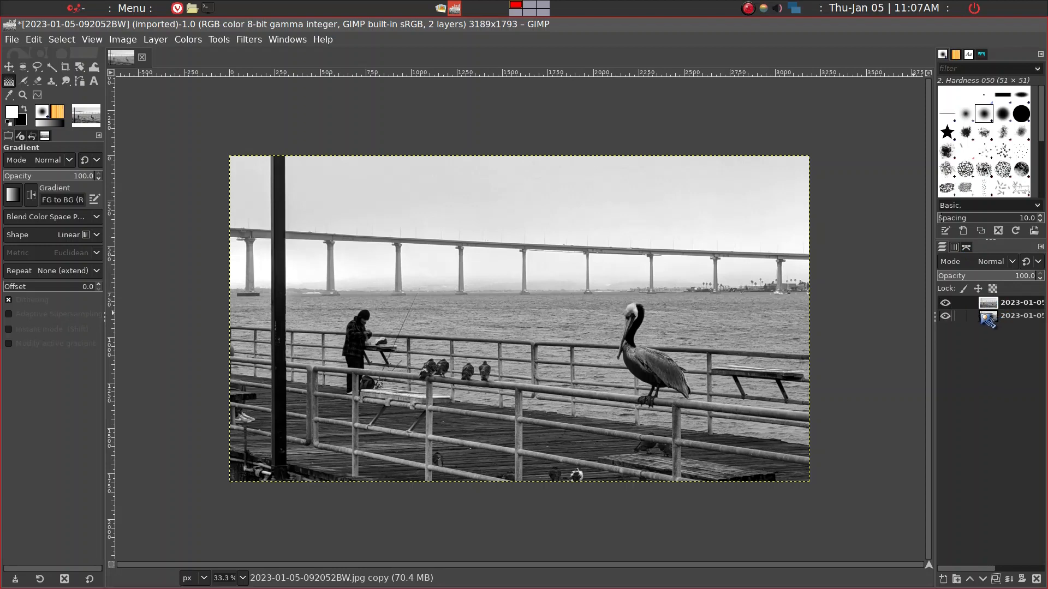
{"action": "right_click", "coordinate": [988, 307]}
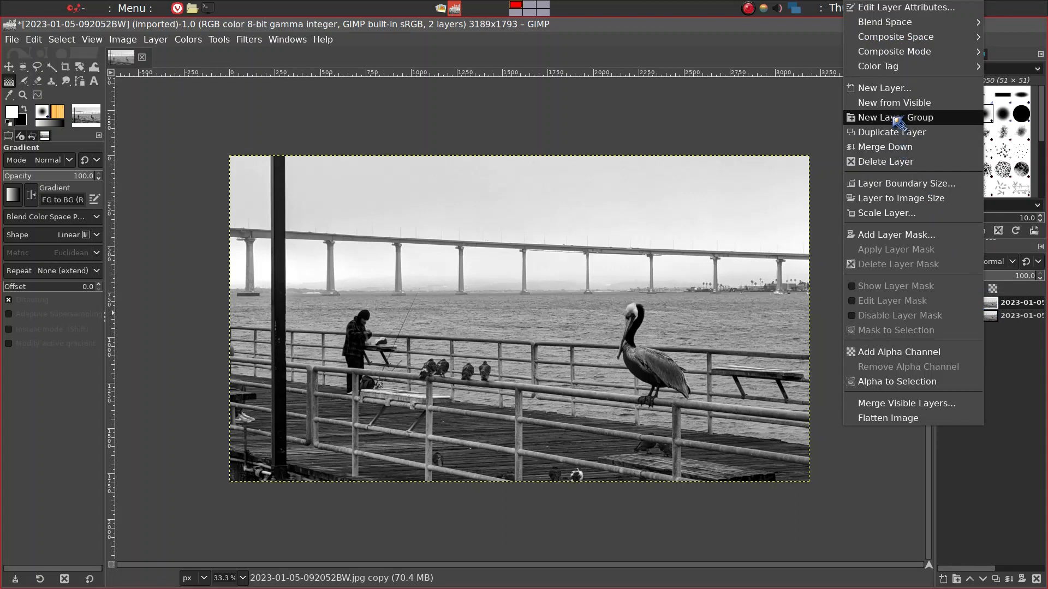
{"action": "left_click", "coordinate": [920, 236]}
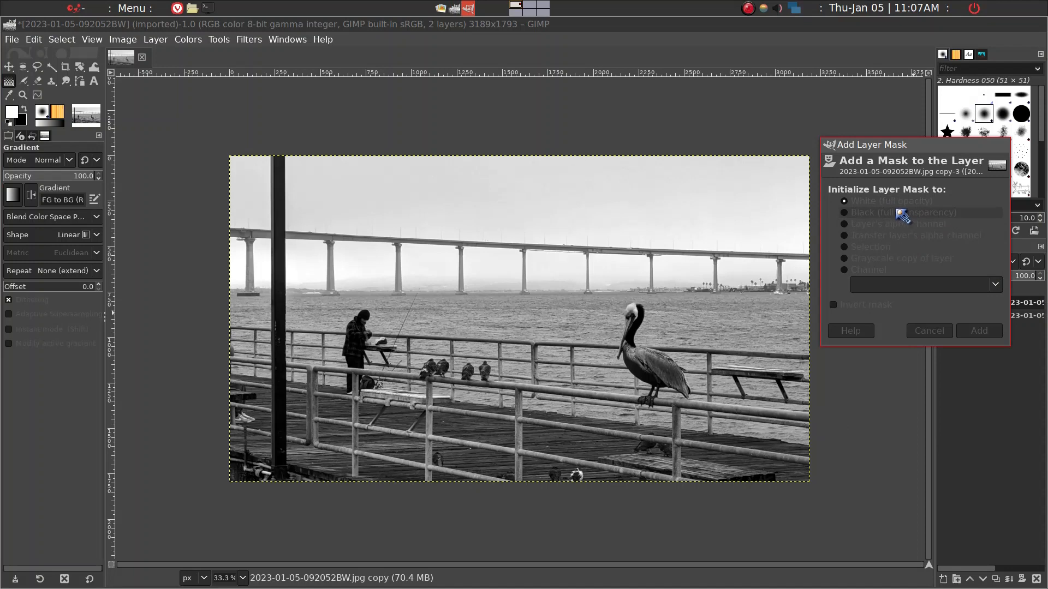
{"action": "left_click", "coordinate": [978, 332]}
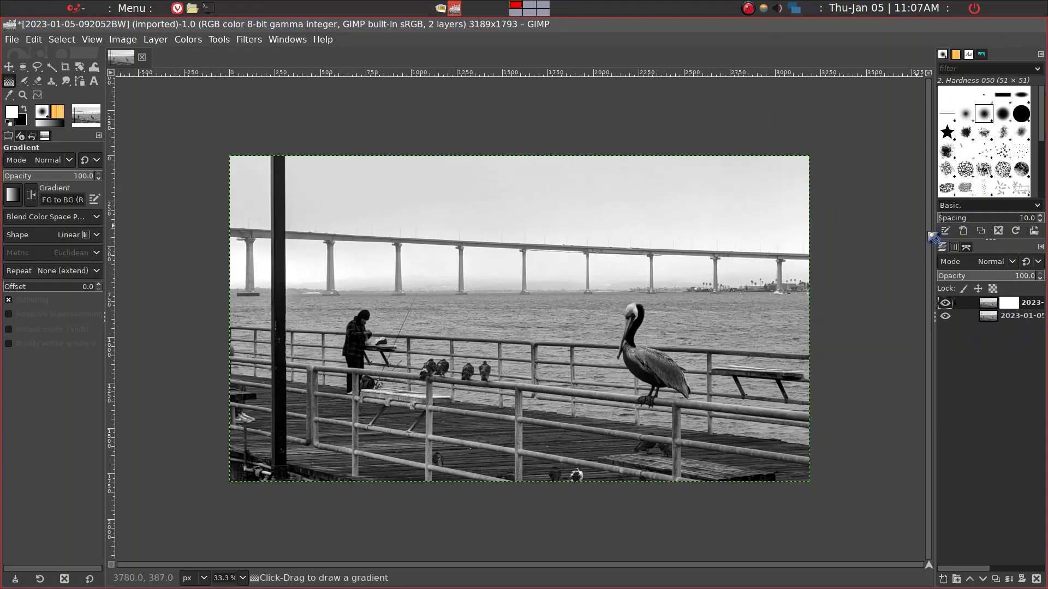
Darken the duplicate layer's image, not its mask, with a Curves point at input 181 and output 80 on the Value channel.
{"action": "left_click", "coordinate": [992, 305]}
{"action": "left_click", "coordinate": [991, 304]}
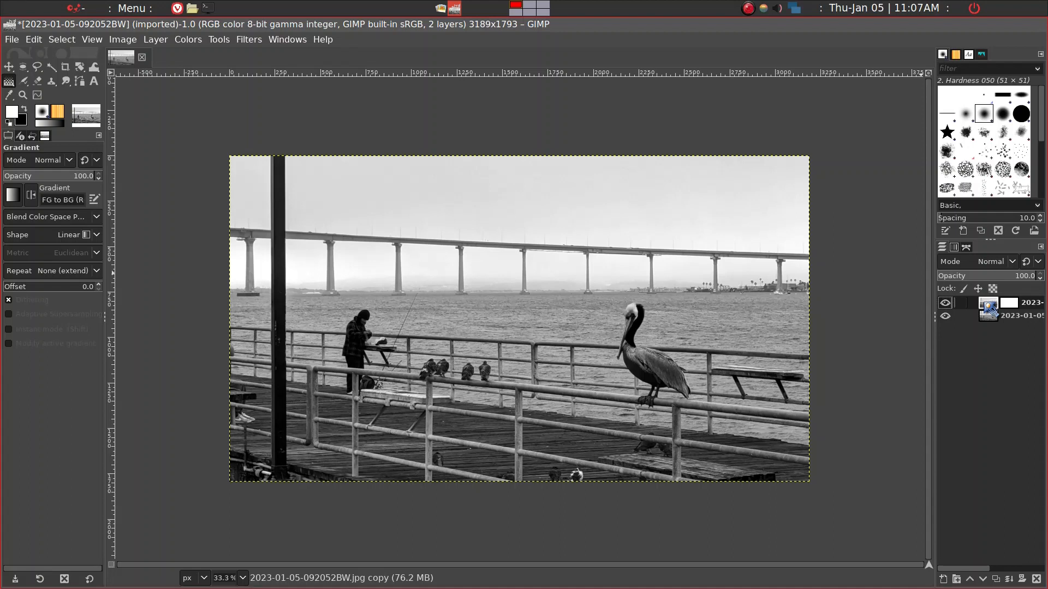
{"action": "left_click", "coordinate": [37, 96]}
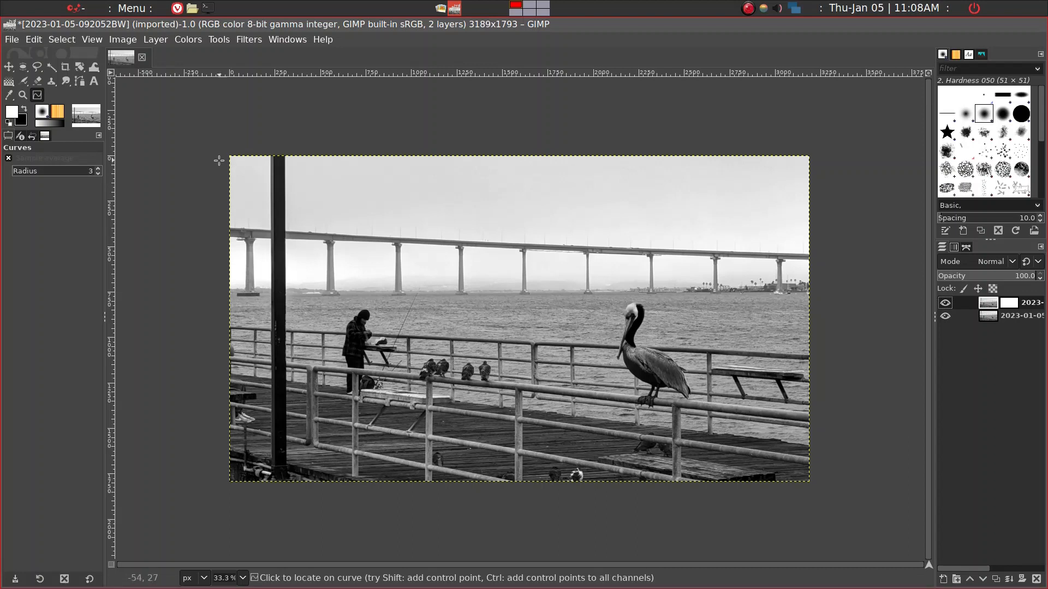
{"action": "left_click", "coordinate": [255, 173]}
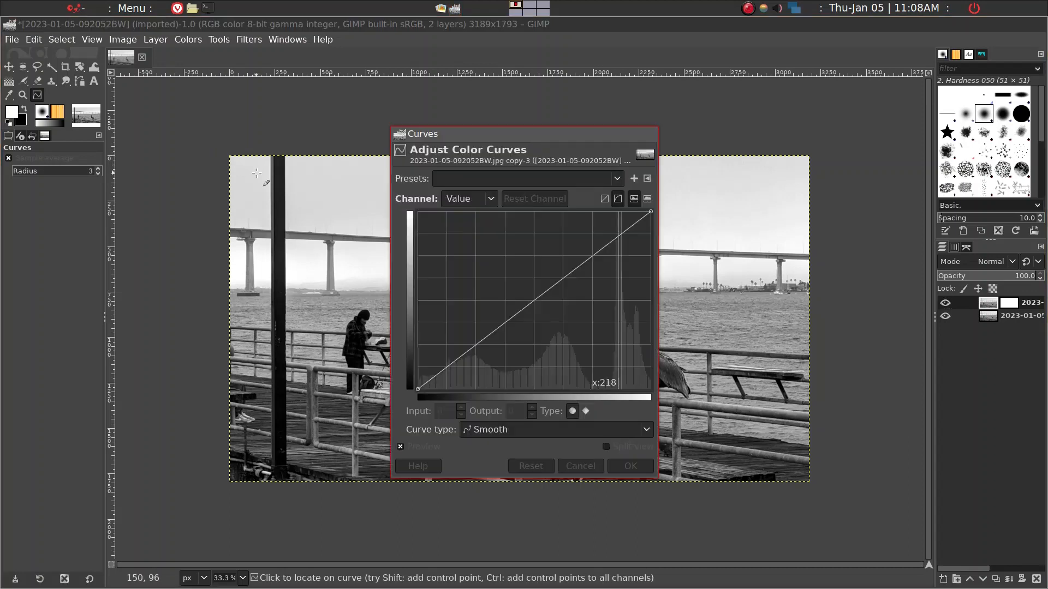
{"action": "left_click_drag", "start_coordinate": [486, 136], "coordinate": [202, 142]}
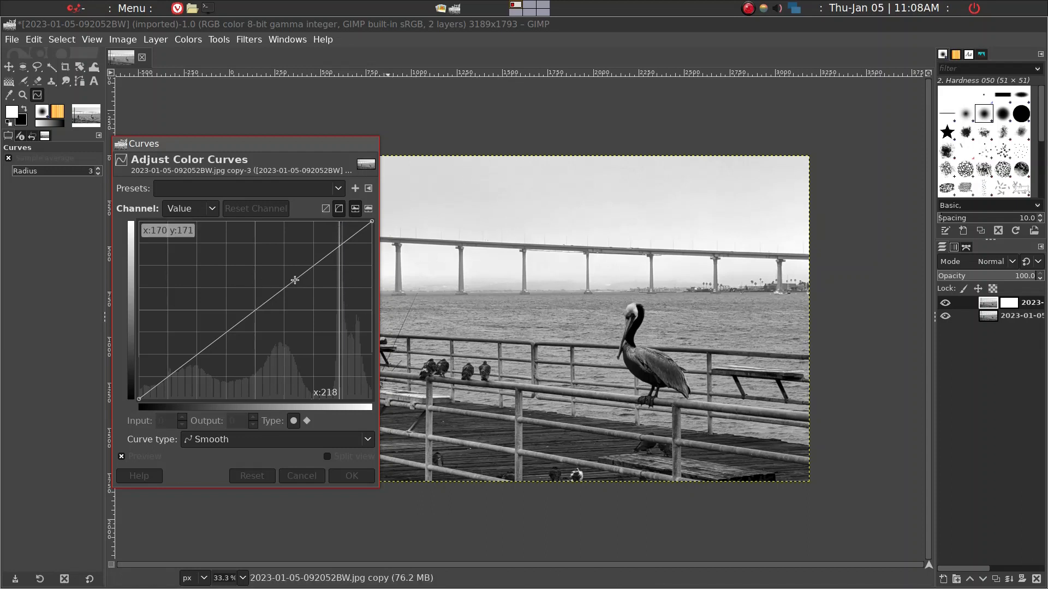
{"action": "left_click_drag", "start_coordinate": [295, 281], "coordinate": [334, 328]}
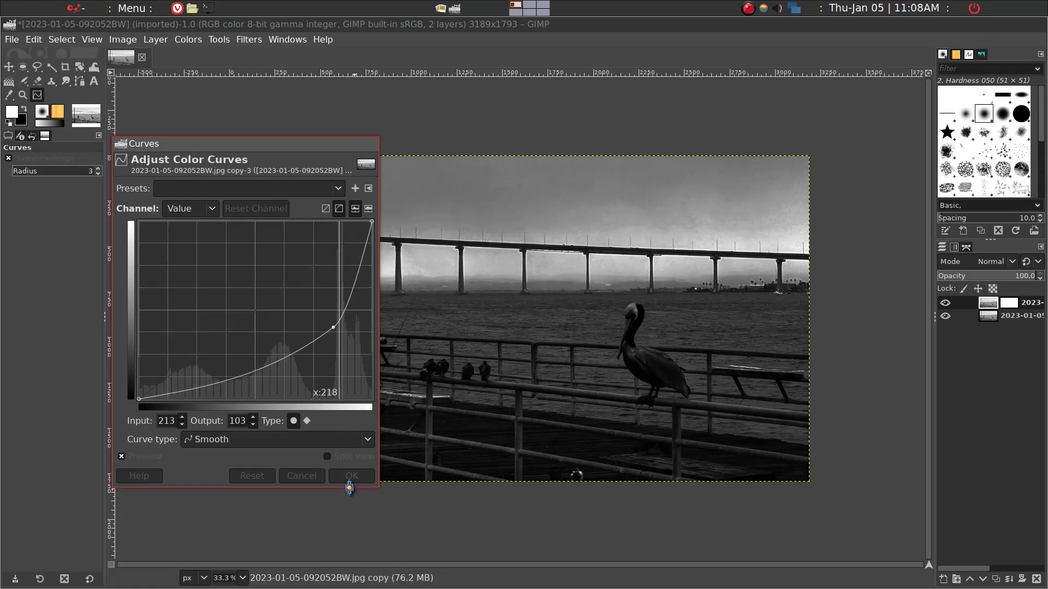
{"action": "left_click_drag", "start_coordinate": [335, 335], "coordinate": [304, 342]}
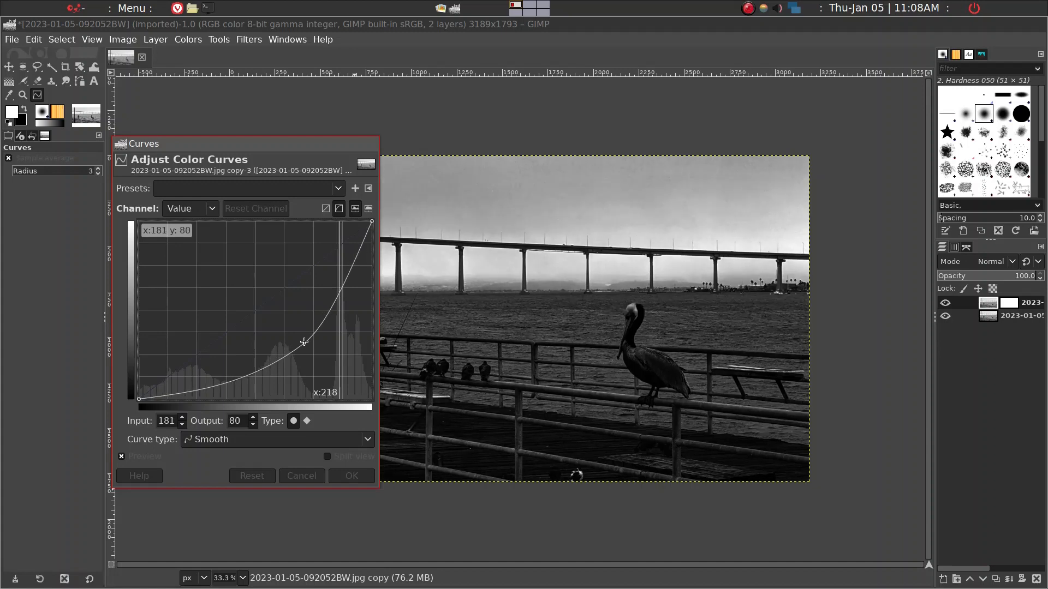
{"action": "left_click", "coordinate": [355, 479]}
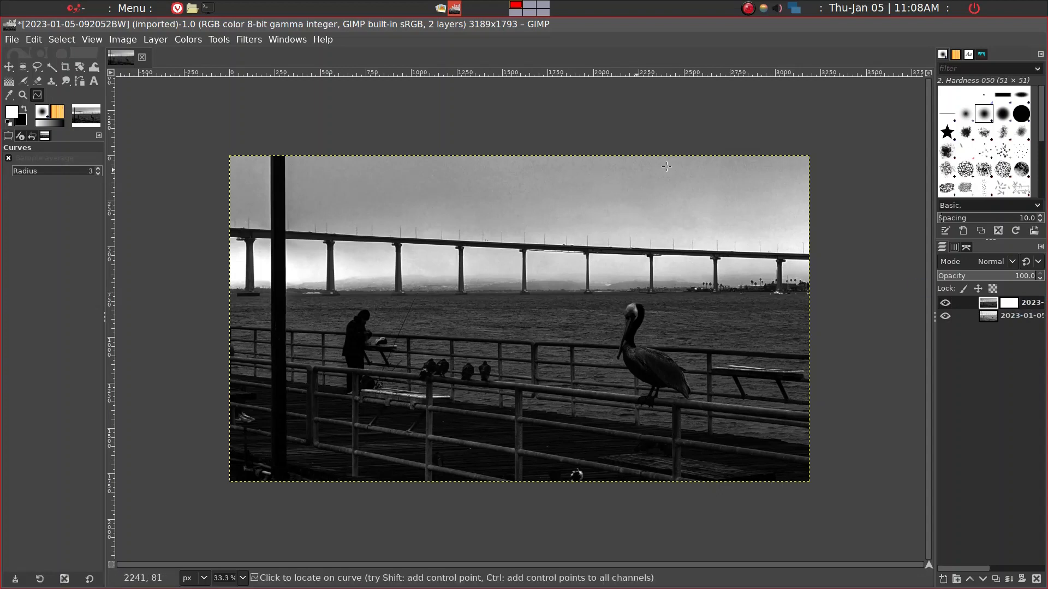
Draw a near-vertical white-to-black linear gradient on the layer mask, from just above the photo's top edge to about 1467, 1656 px.
{"action": "left_click", "coordinate": [1016, 307]}
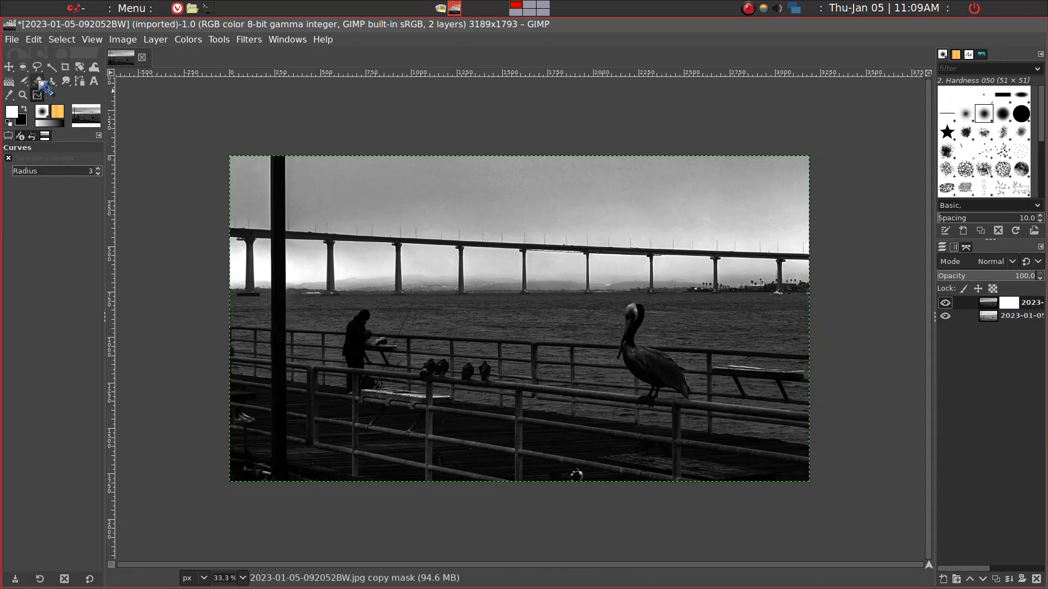
{"action": "left_click", "coordinate": [9, 83]}
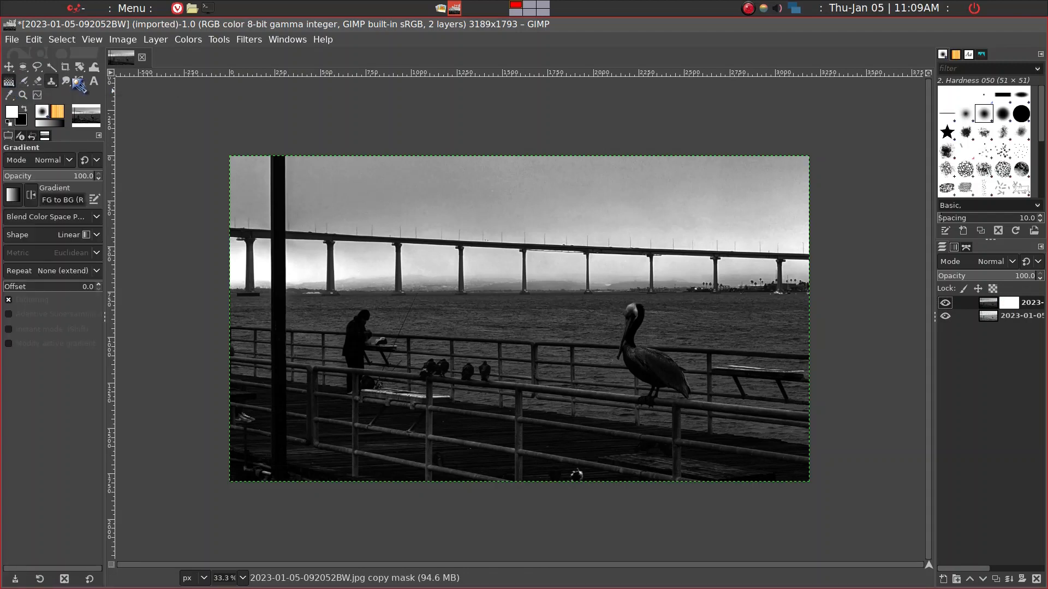
{"action": "left_click", "coordinate": [28, 115]}
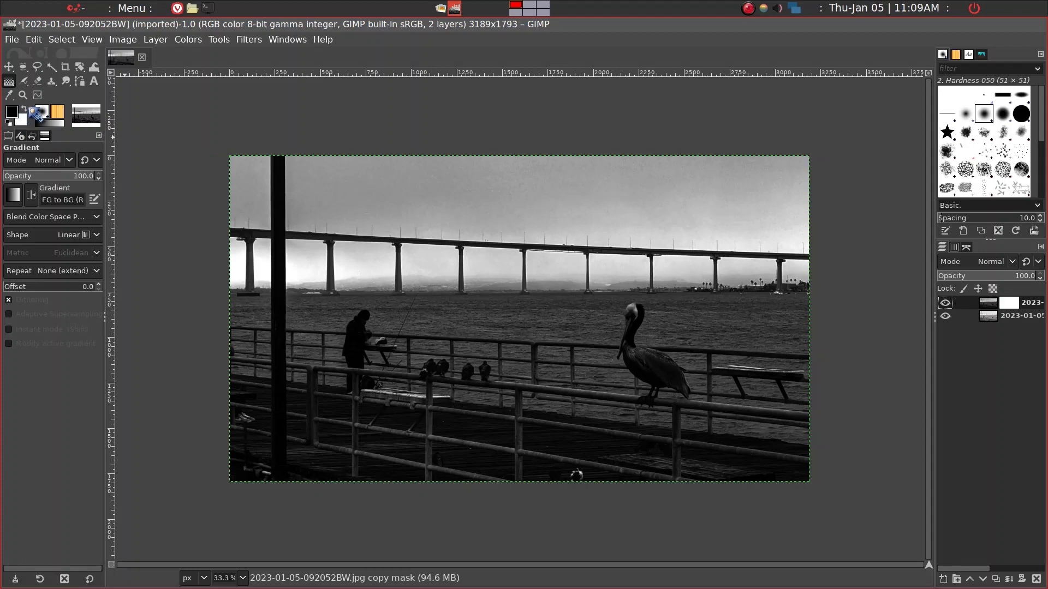
{"action": "left_click", "coordinate": [24, 109]}
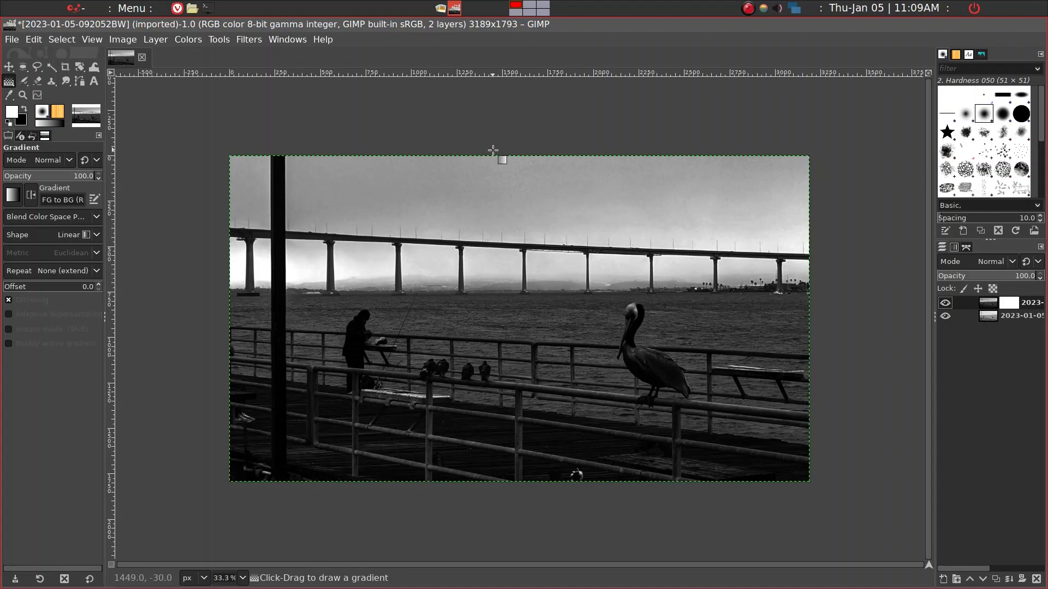
{"action": "left_click_drag", "start_coordinate": [493, 150], "coordinate": [523, 327]}
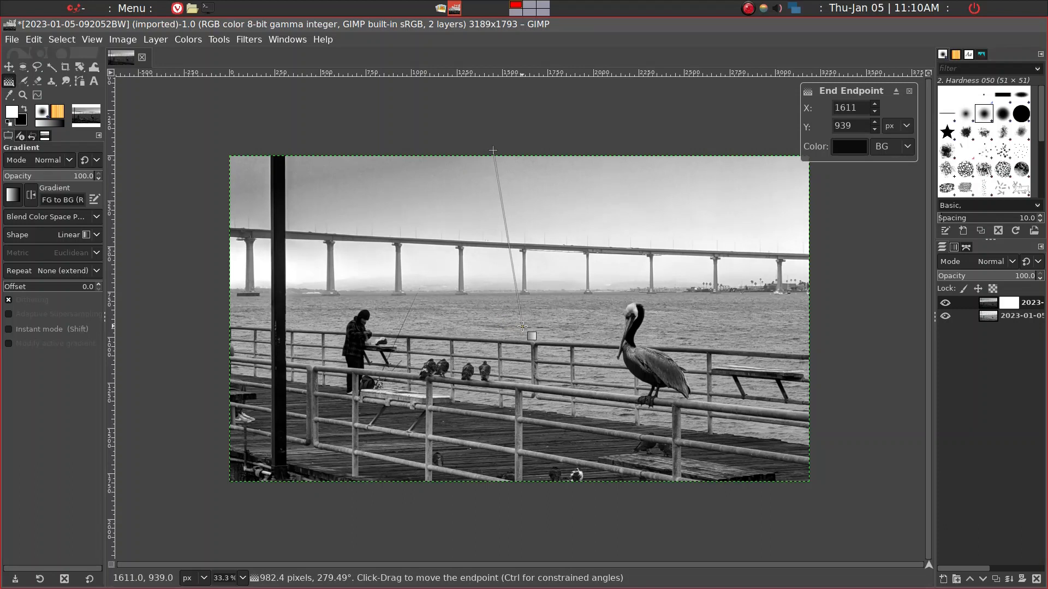
{"action": "left_click_drag", "start_coordinate": [522, 326], "coordinate": [491, 454]}
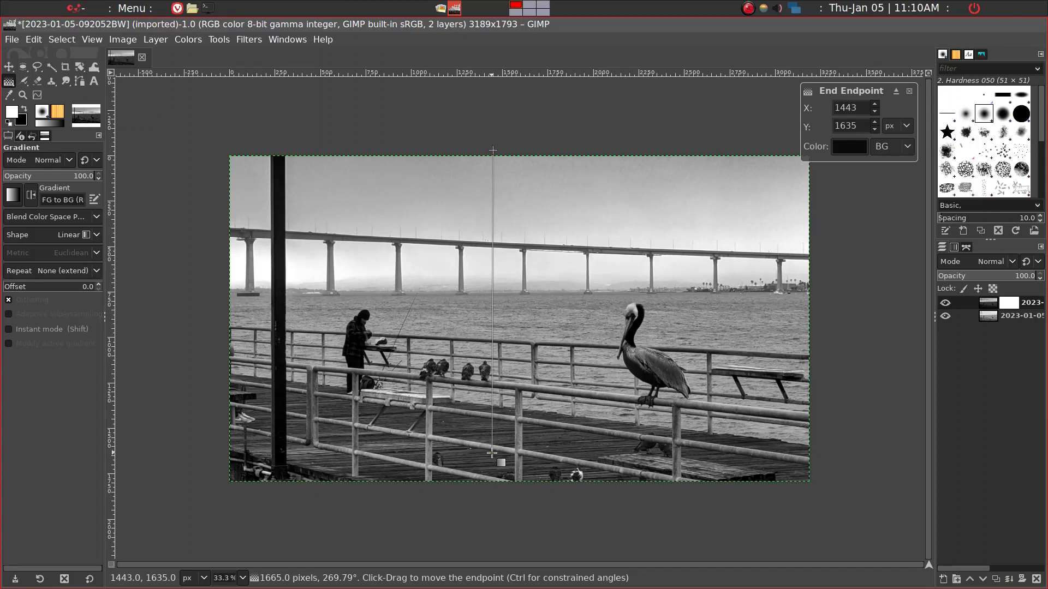
{"action": "left_click_drag", "start_coordinate": [492, 454], "coordinate": [496, 457]}
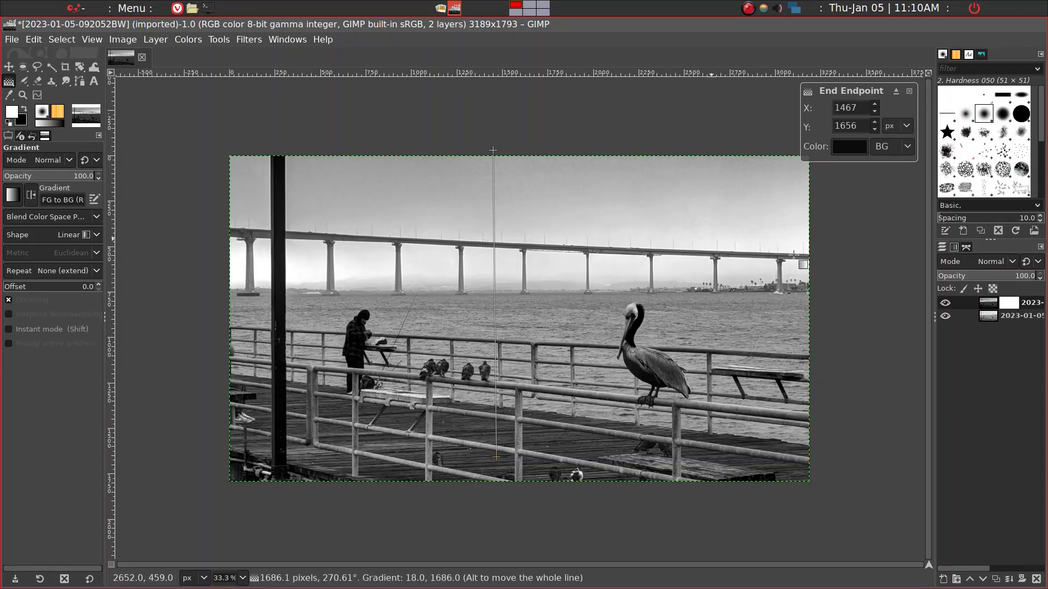
Merge the masked duplicate layer down onto the original layer.
{"action": "left_click_drag", "start_coordinate": [1009, 302], "coordinate": [991, 307]}
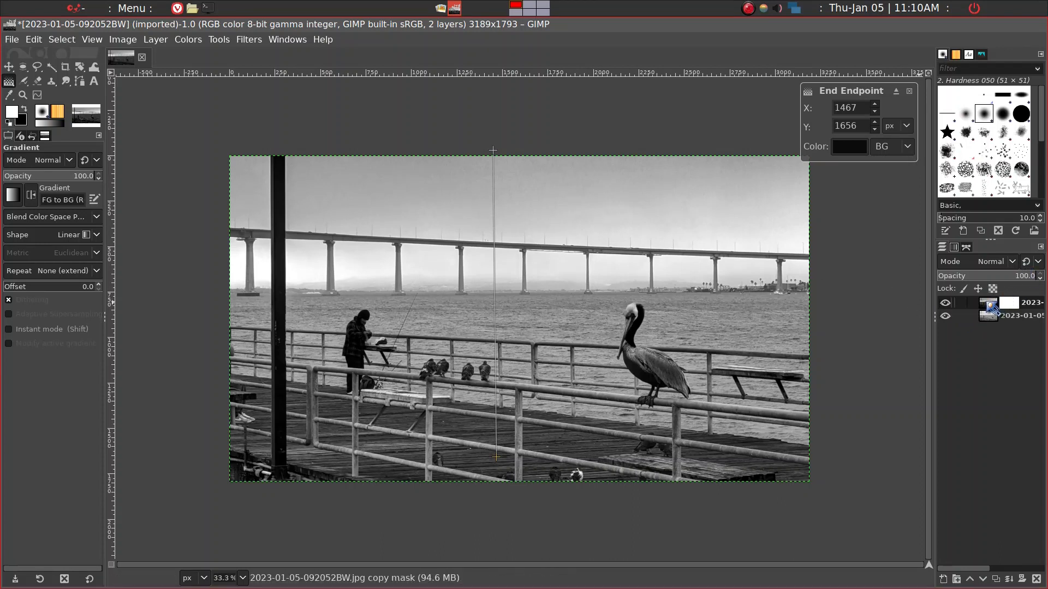
{"action": "right_click", "coordinate": [990, 310]}
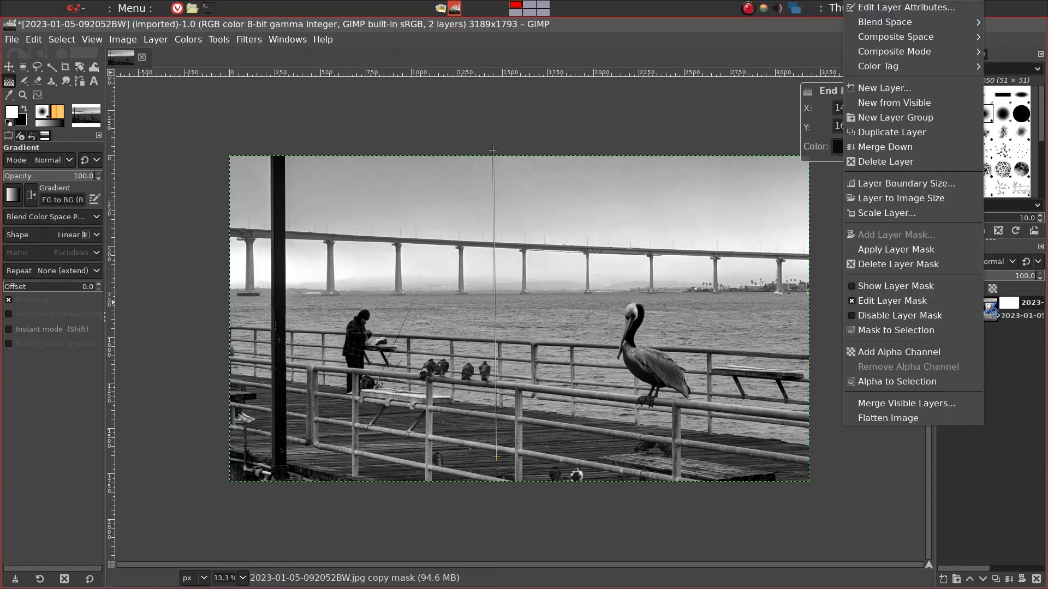
{"action": "left_click", "coordinate": [895, 154]}
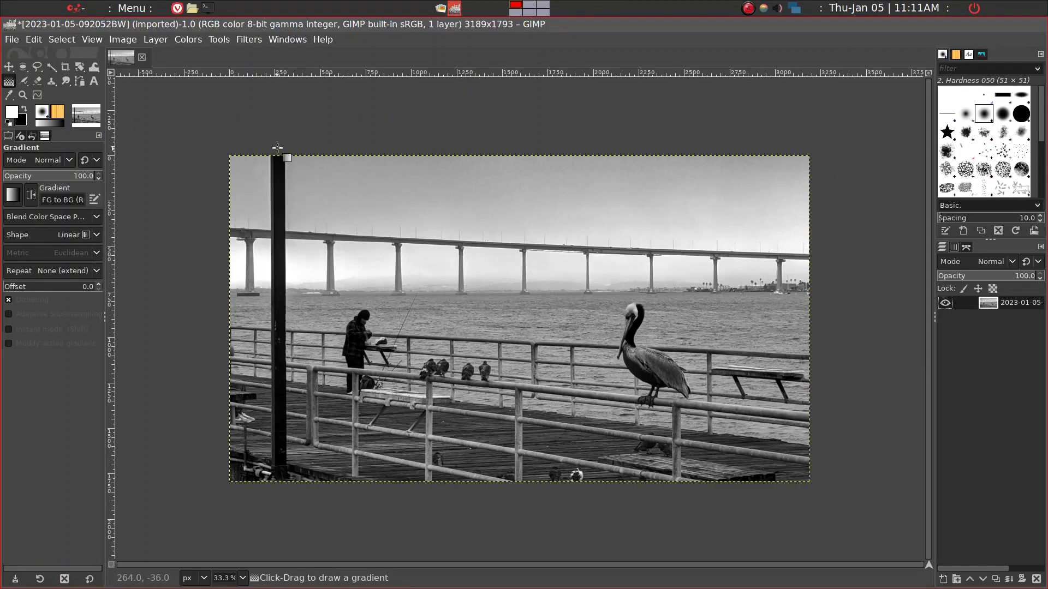
{"action": "left_click", "coordinate": [12, 40]}
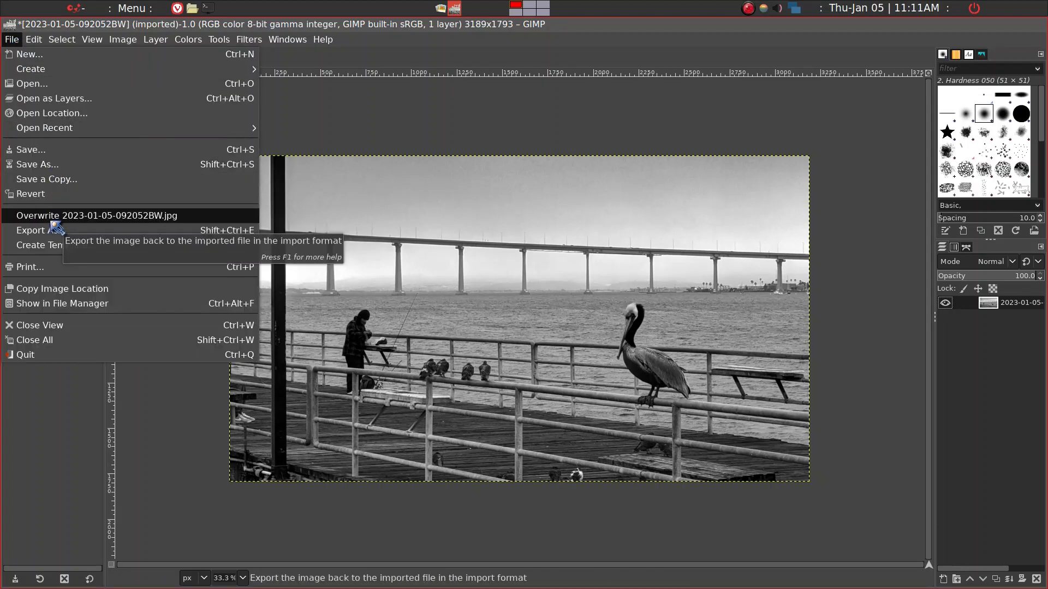
{"action": "left_click", "coordinate": [158, 220]}
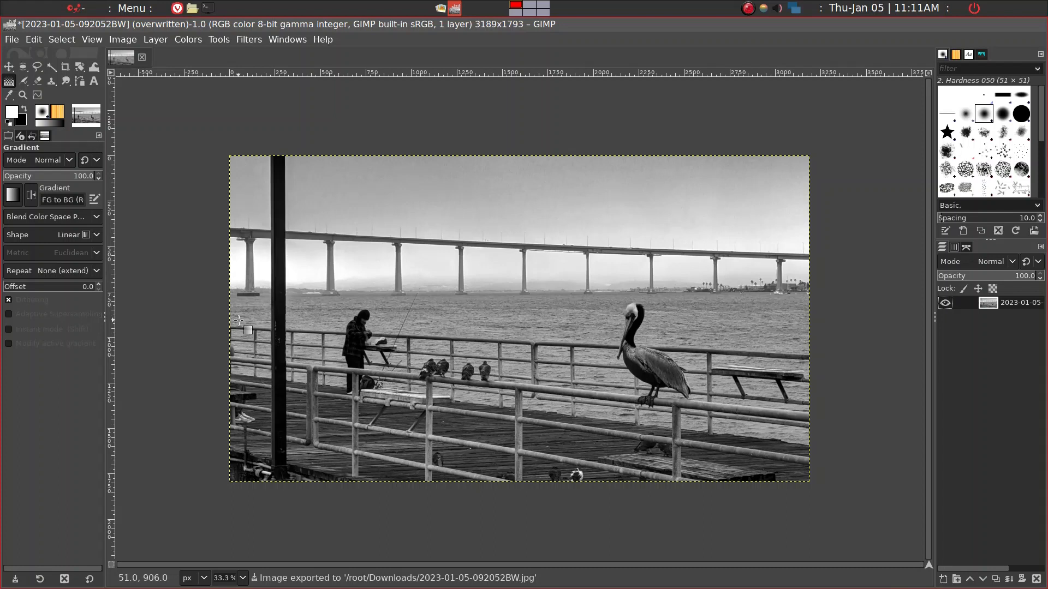
{"action": "key", "text": "ctrl+q"}
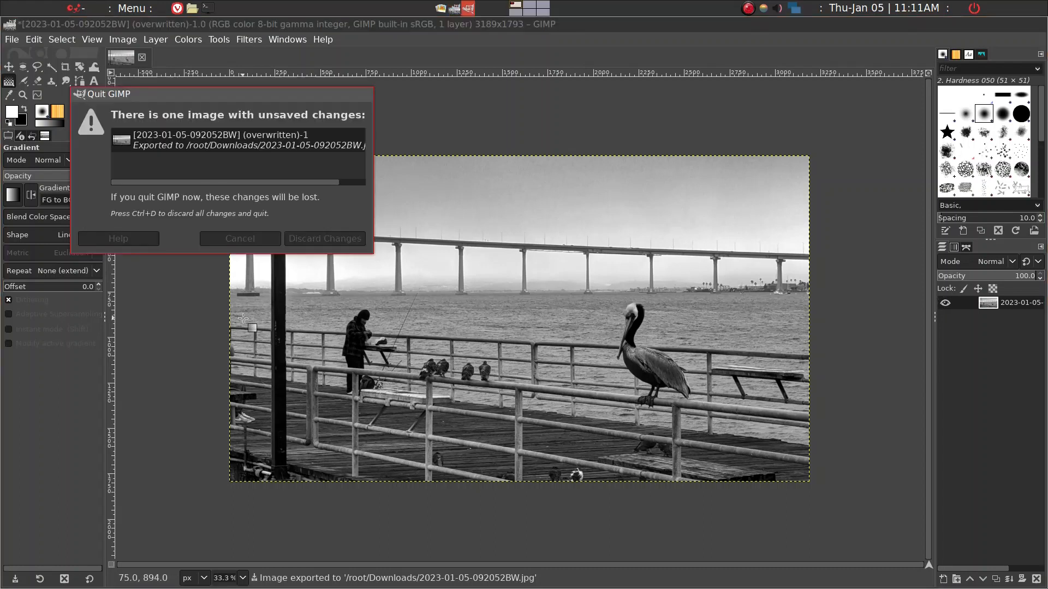
{"action": "left_click", "coordinate": [345, 243]}
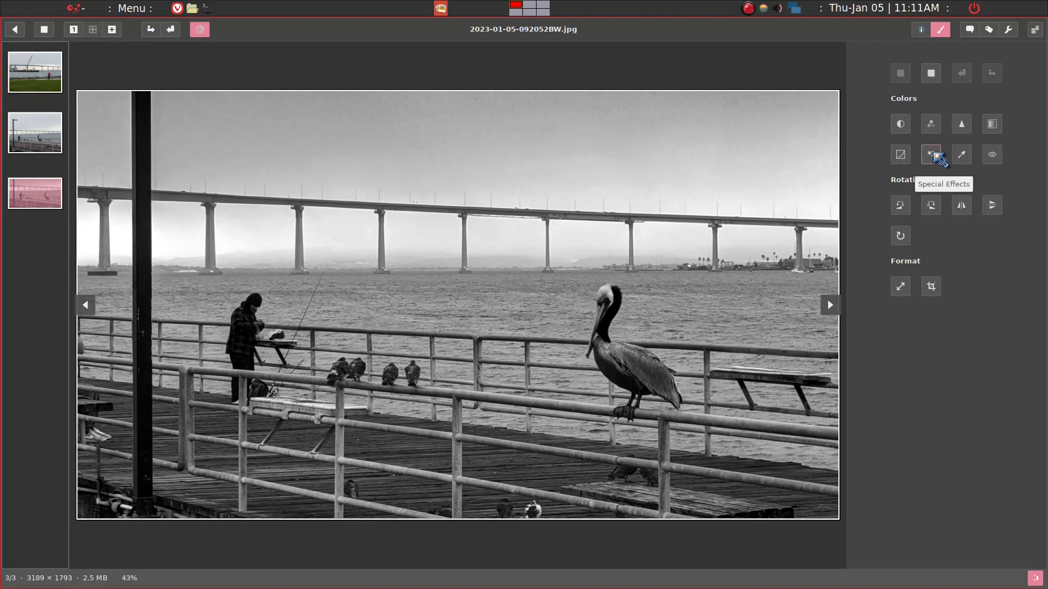
Preview the Warmer, Vintage and Mangos special effects on the black-and-white photo.
{"action": "left_click", "coordinate": [938, 158]}
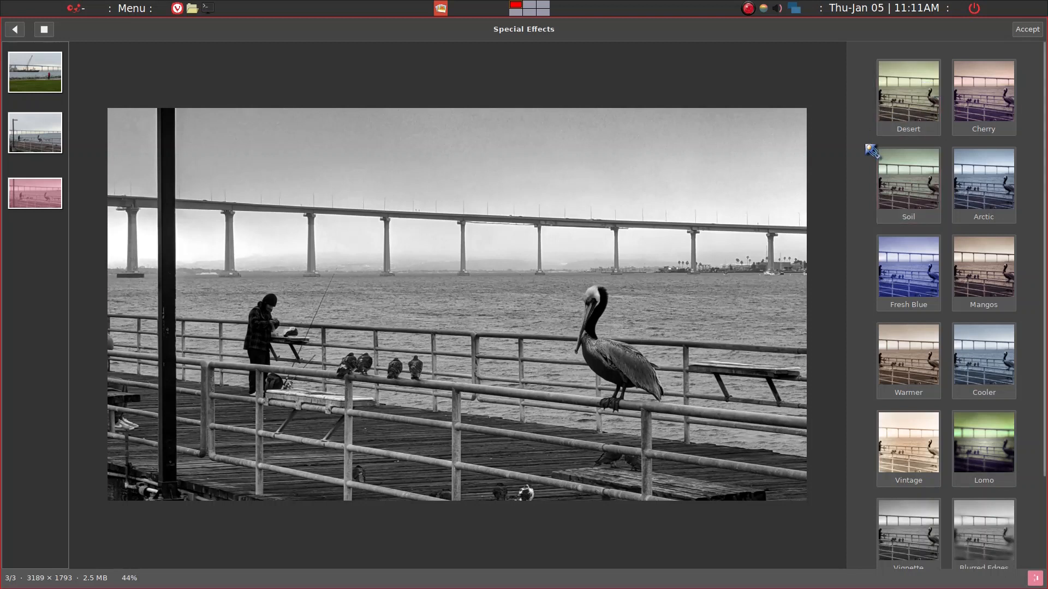
{"action": "left_click", "coordinate": [923, 361]}
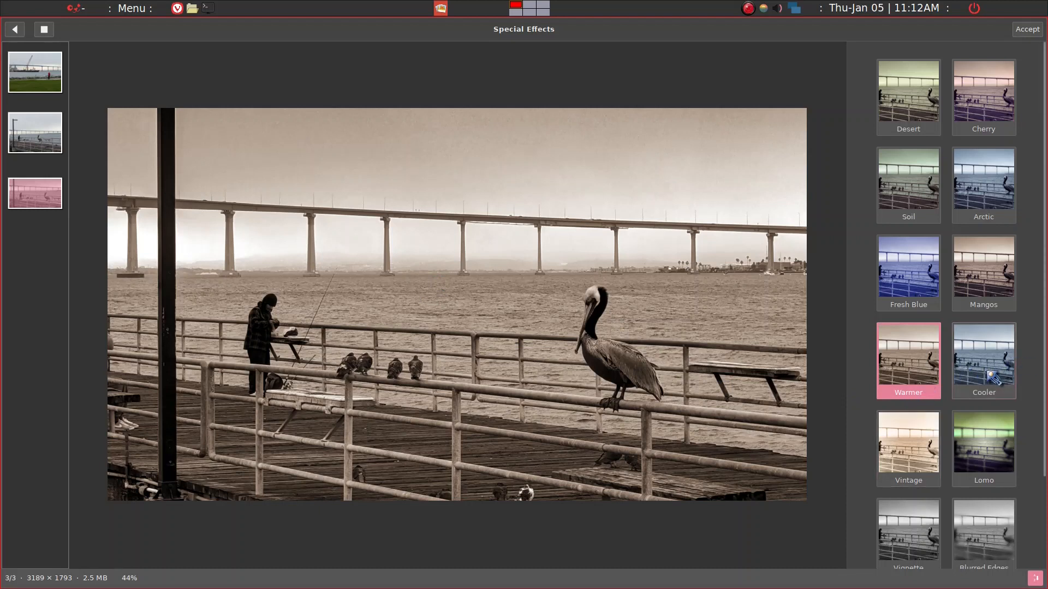
{"action": "left_click_drag", "start_coordinate": [1043, 367], "coordinate": [1046, 473]}
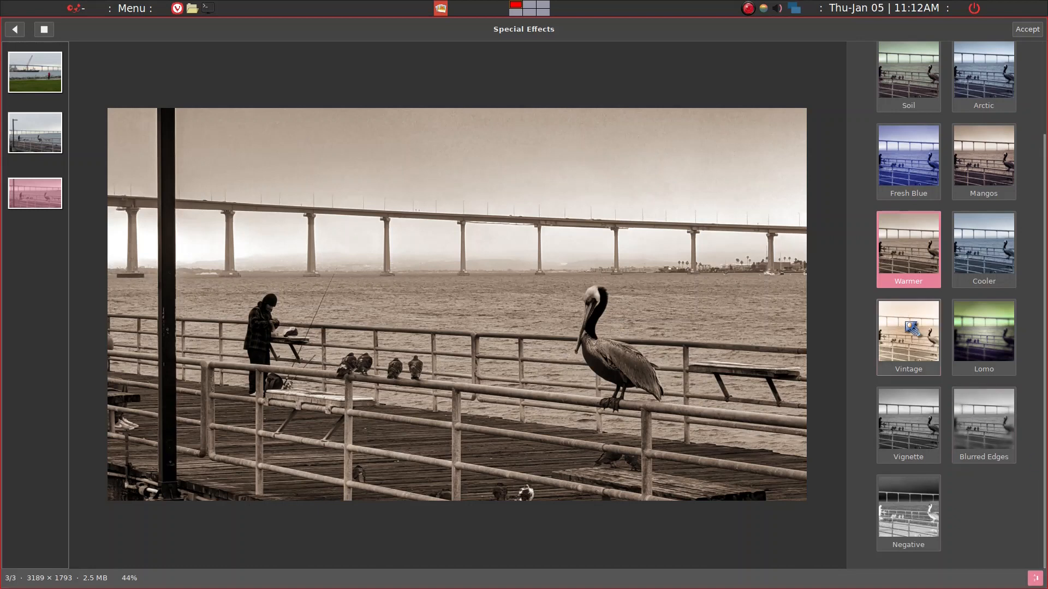
{"action": "left_click", "coordinate": [915, 343]}
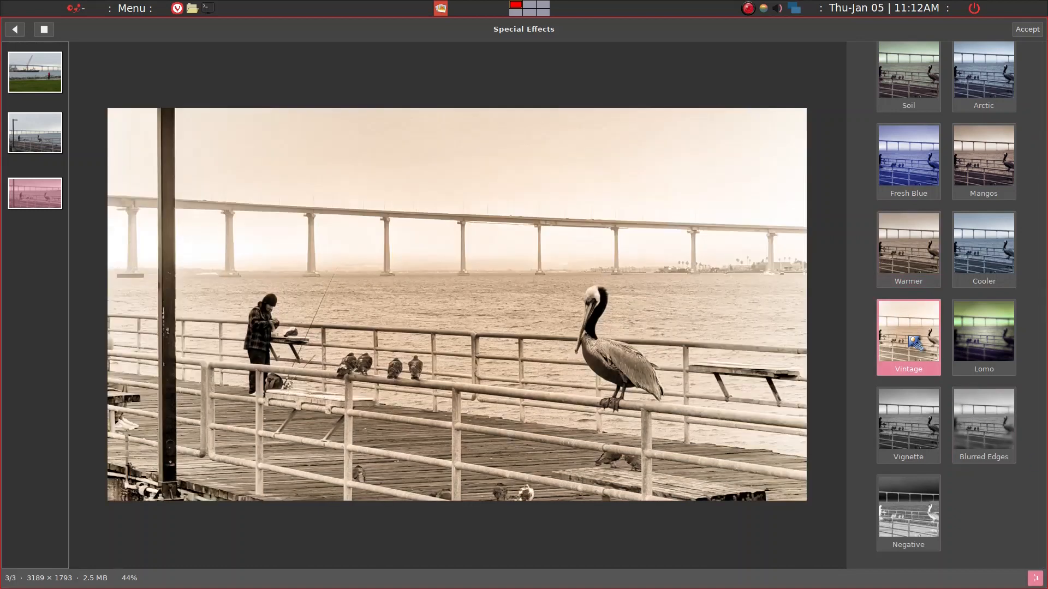
{"action": "left_click", "coordinate": [974, 180]}
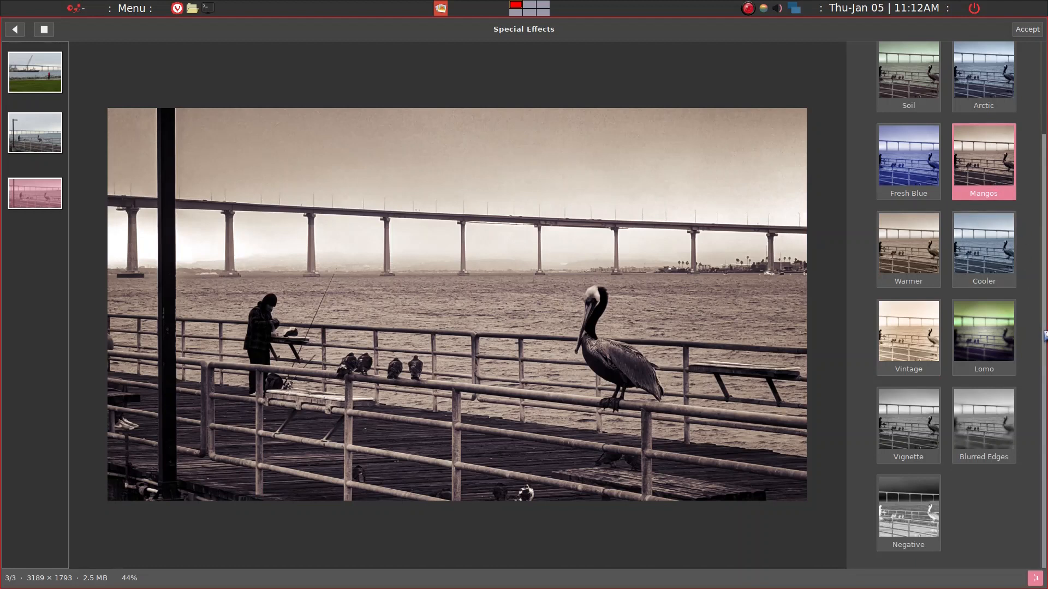
{"action": "left_click_drag", "start_coordinate": [1044, 321], "coordinate": [1044, 260]}
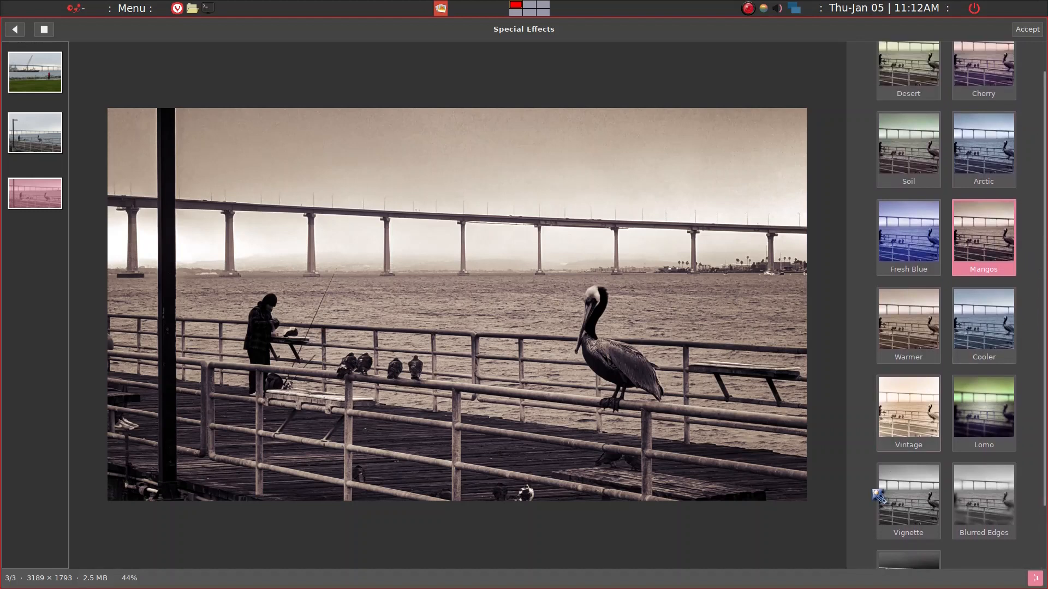
Apply the Vignette special effect to the photo and undo it.
{"action": "left_click", "coordinate": [917, 506]}
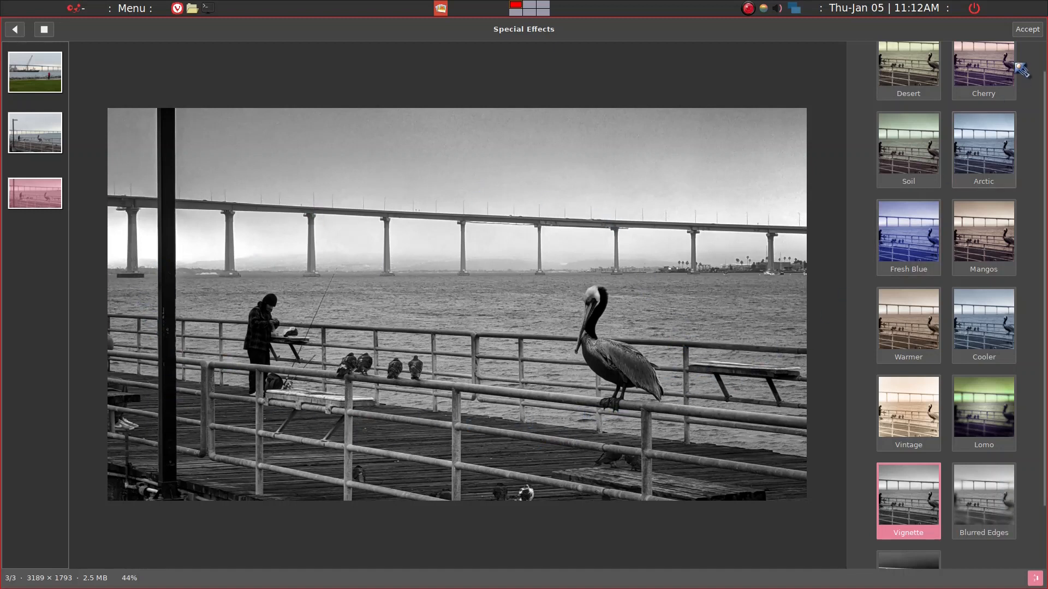
{"action": "left_click", "coordinate": [1021, 33]}
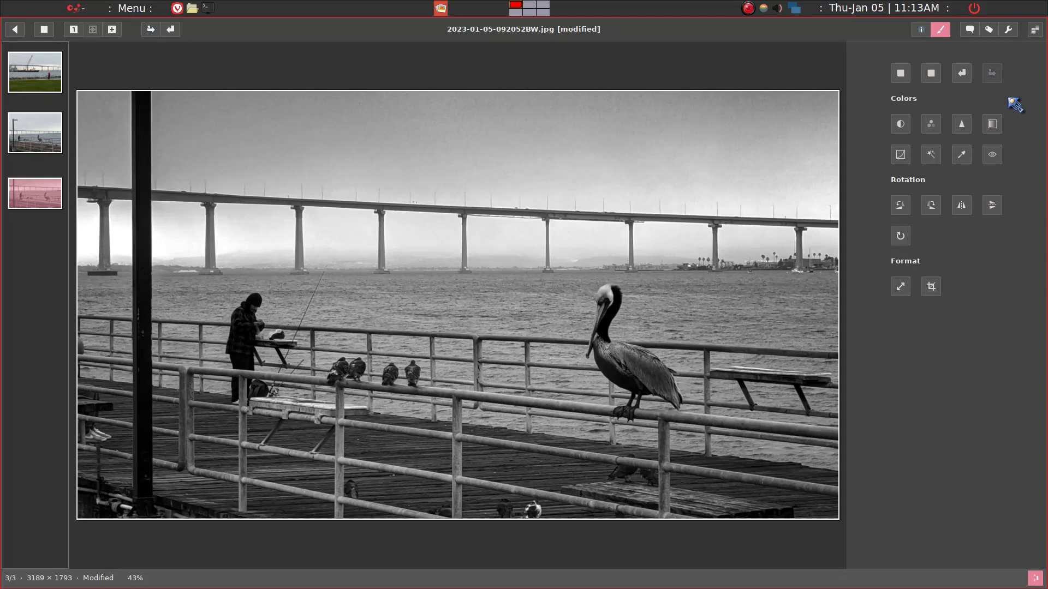
{"action": "key", "text": "ctrl+z"}
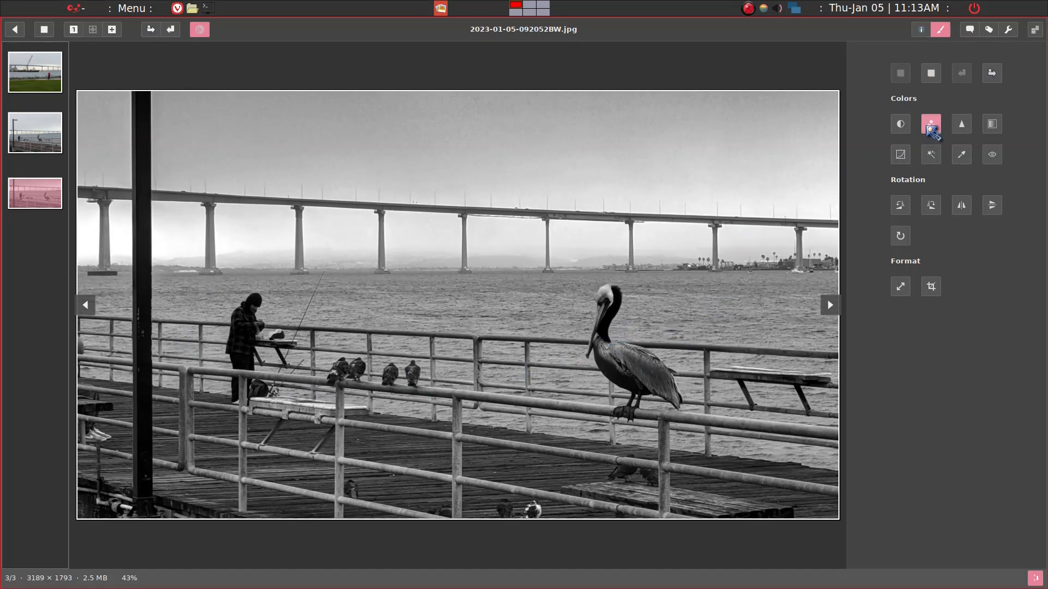
Set the black-and-white photo's gamma to +3 with Adjust Colors.
{"action": "left_click", "coordinate": [931, 125]}
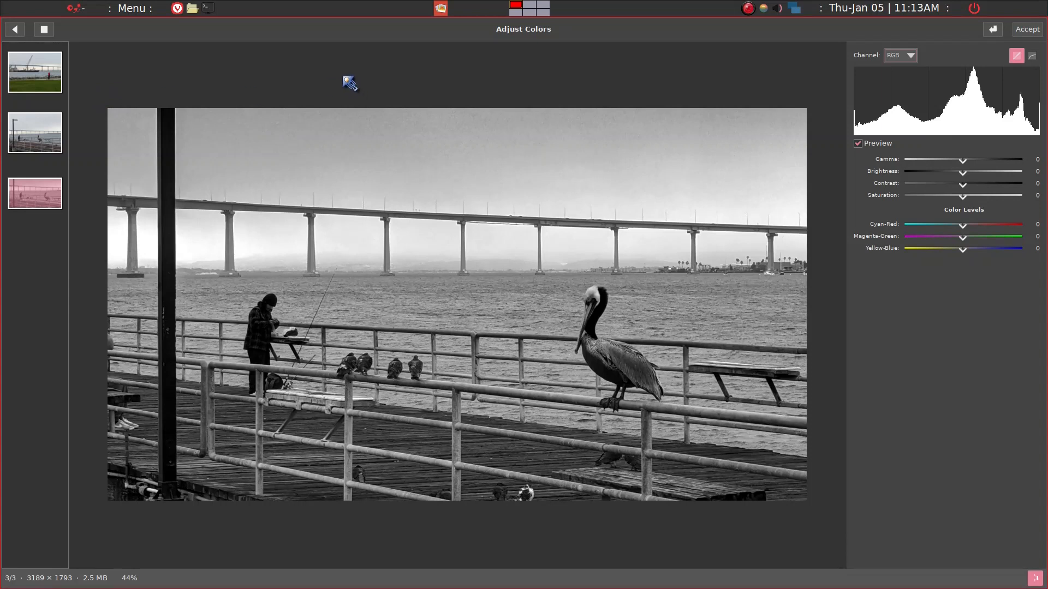
{"action": "key", "text": "Escape"}
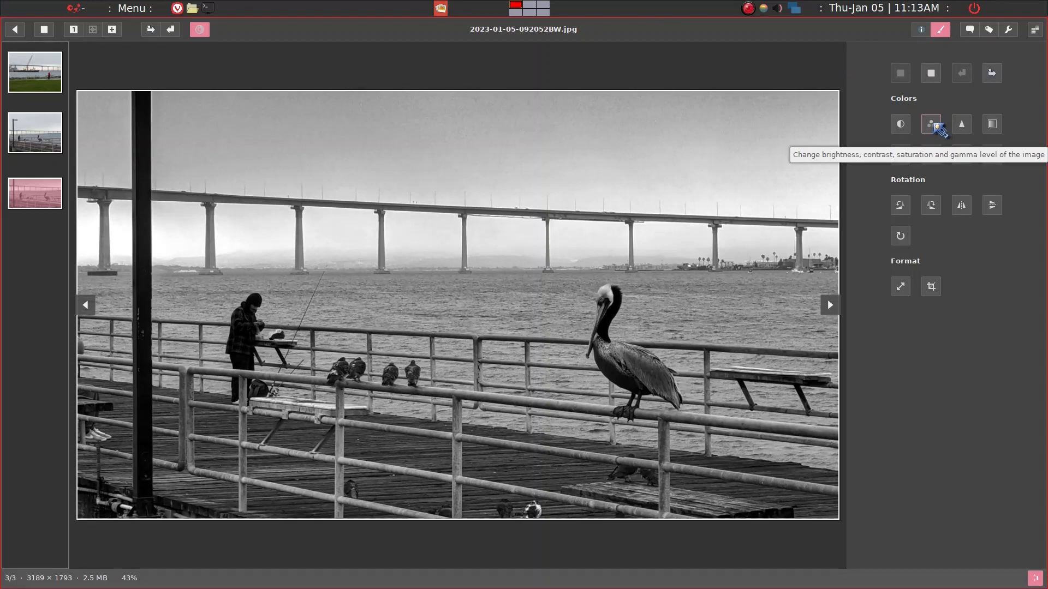
{"action": "left_click", "coordinate": [935, 126]}
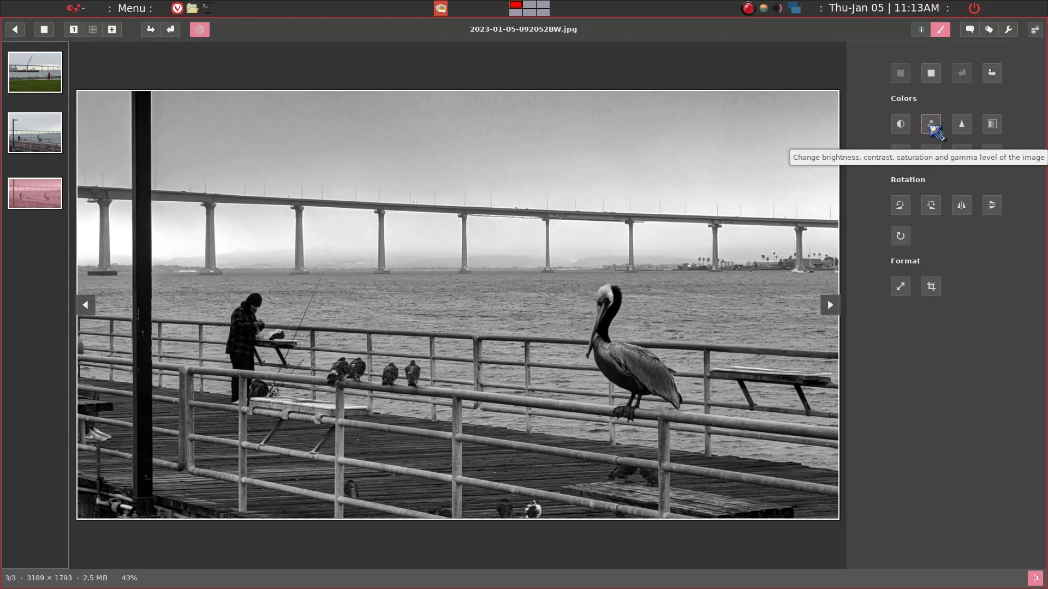
{"action": "left_click", "coordinate": [935, 126]}
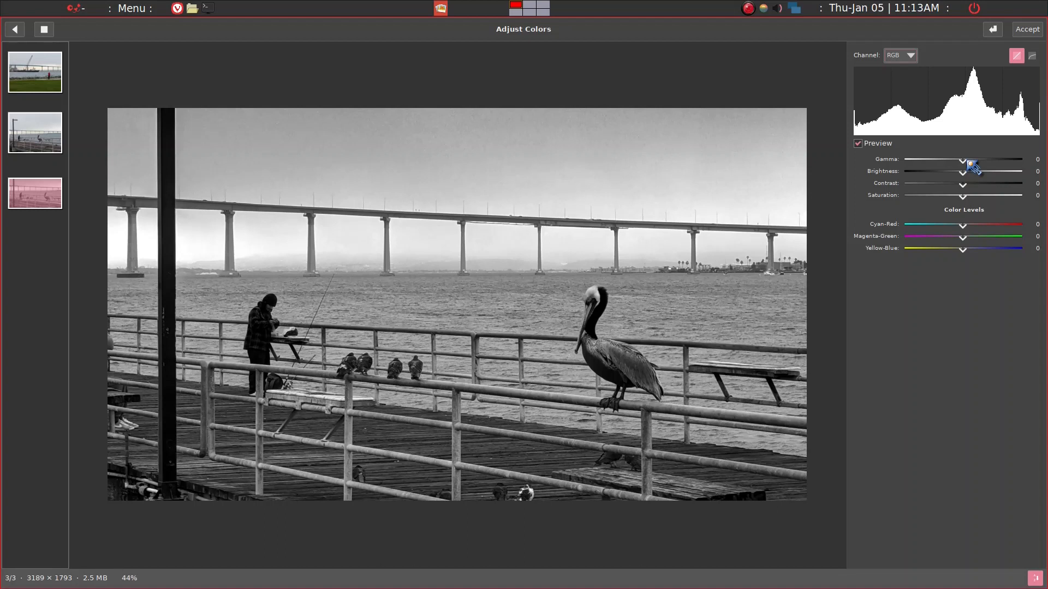
{"action": "left_click", "coordinate": [969, 162]}
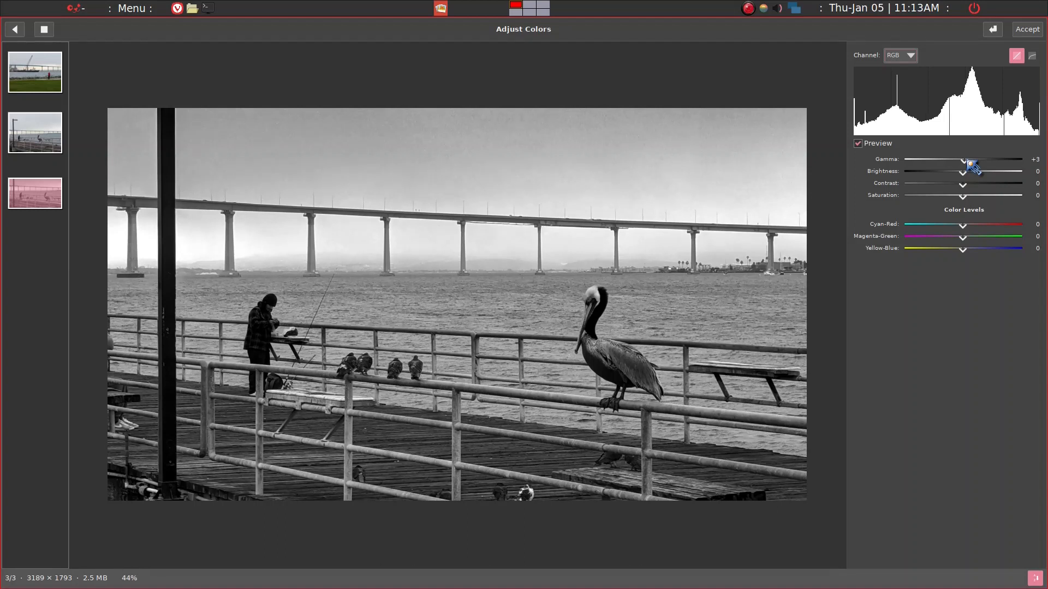
{"action": "left_click", "coordinate": [969, 162]}
{"action": "left_click", "coordinate": [969, 162]}
{"action": "left_click", "coordinate": [970, 162]}
{"action": "left_click", "coordinate": [969, 162]}
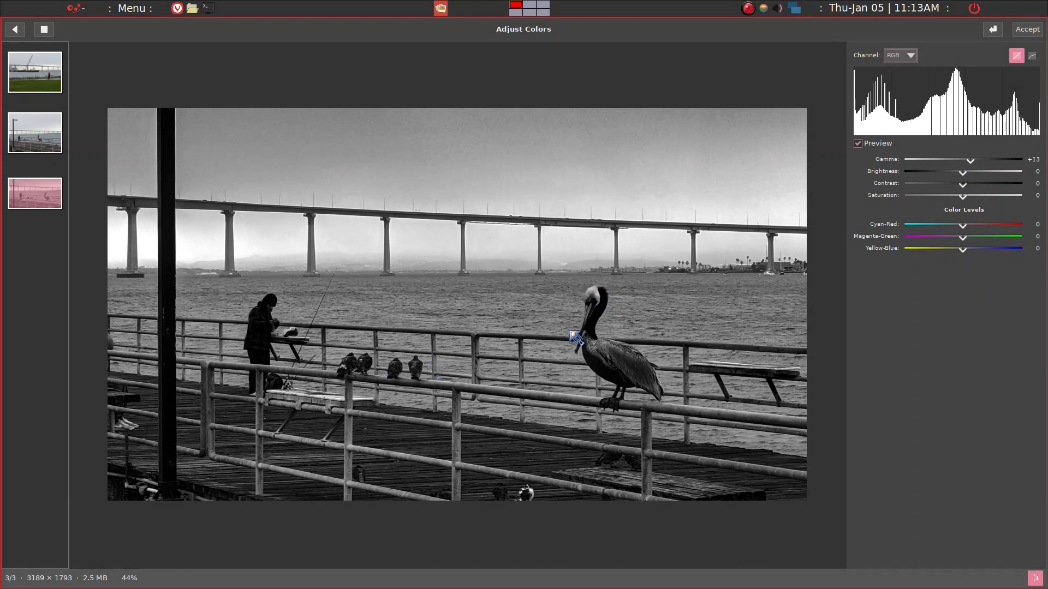
{"action": "scroll", "coordinate": [976, 163], "scroll_direction": "down", "scroll_amount": 5}
{"action": "scroll", "coordinate": [976, 162], "scroll_direction": "down", "scroll_amount": 2}
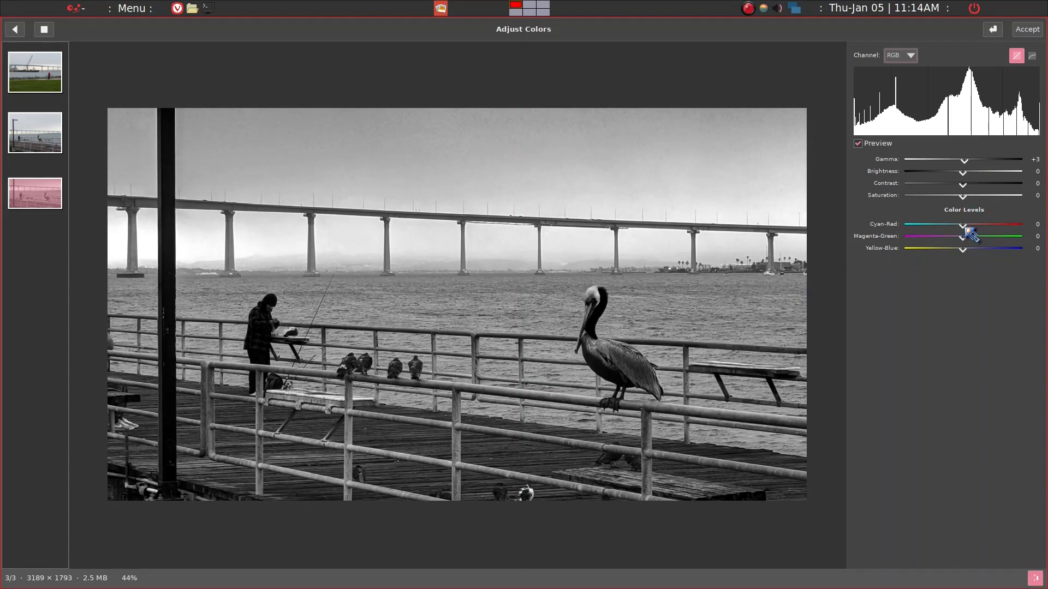
Warm the photo slightly by setting the Cyan-Red color level to +5, and accept the color adjustments.
{"action": "left_click_drag", "start_coordinate": [966, 229], "coordinate": [968, 229]}
{"action": "left_click_drag", "start_coordinate": [967, 229], "coordinate": [971, 229]}
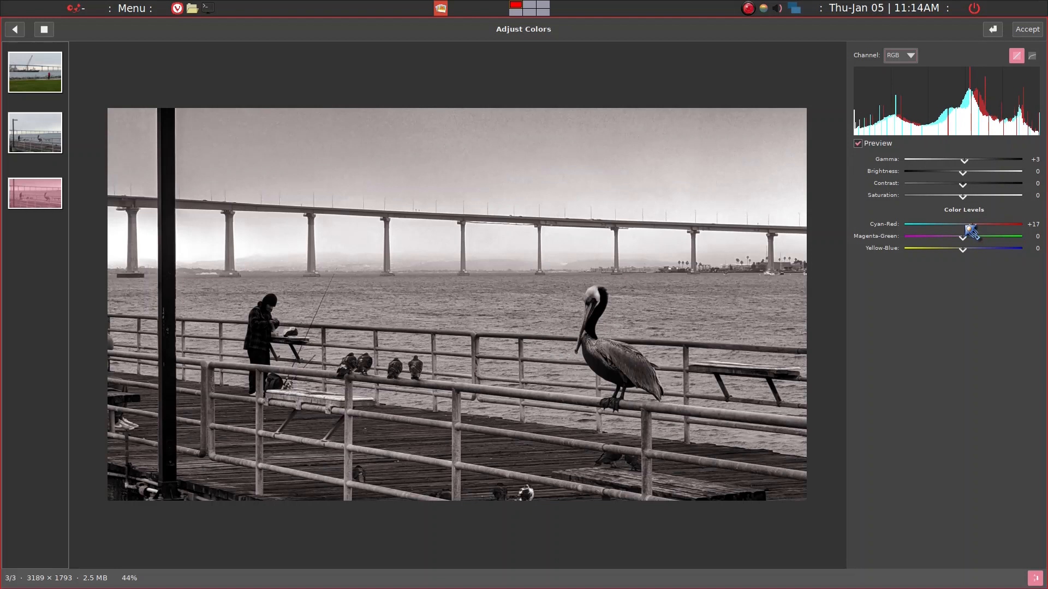
{"action": "left_click", "coordinate": [967, 226]}
{"action": "left_click_drag", "start_coordinate": [966, 226], "coordinate": [965, 226]}
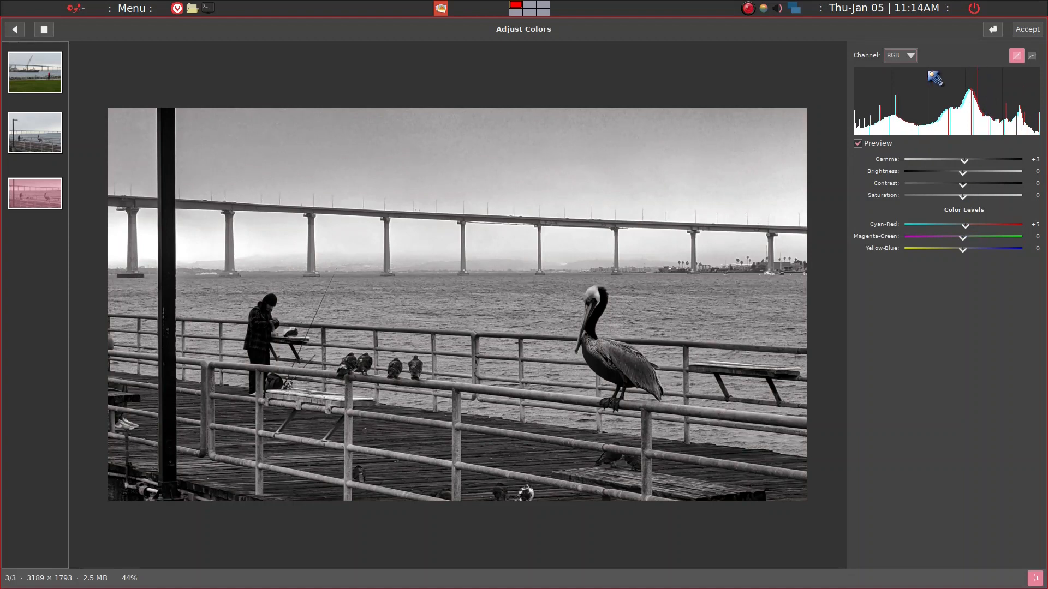
{"action": "left_click", "coordinate": [1025, 31]}
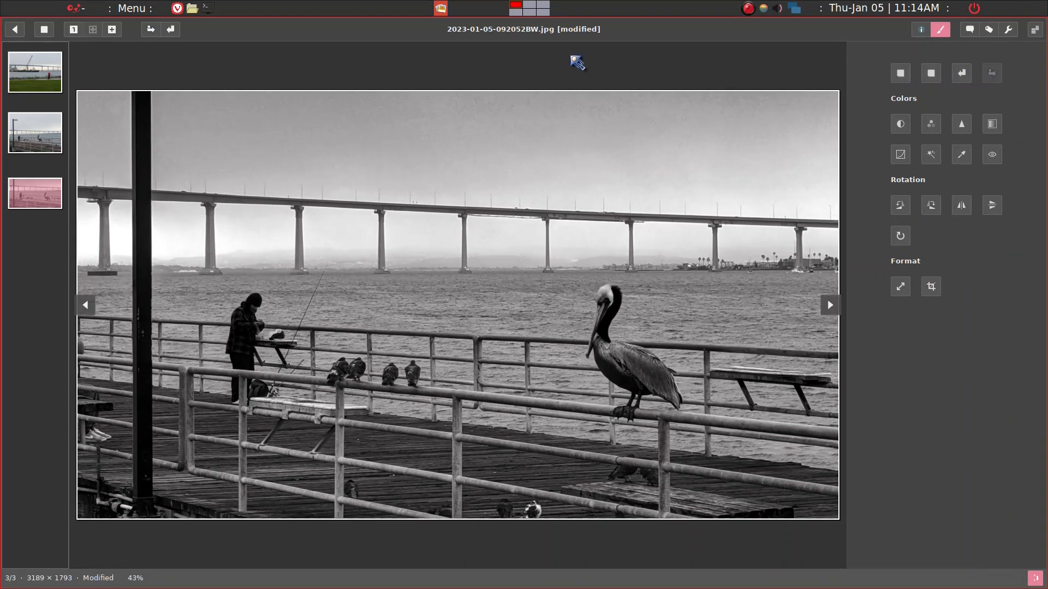
{"action": "left_click", "coordinate": [900, 77]}
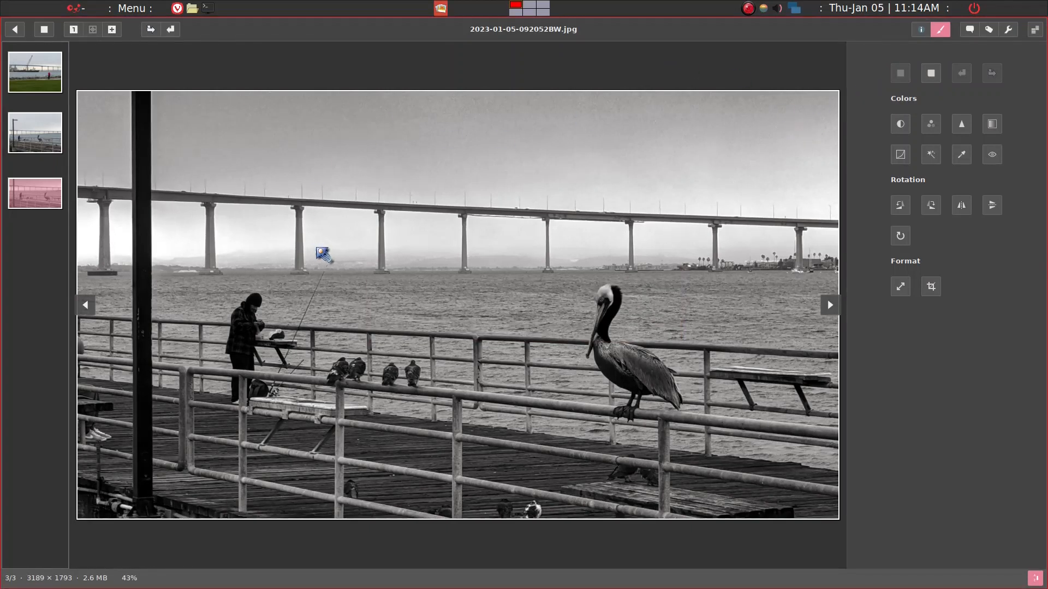
{"action": "left_click", "coordinate": [33, 136]}
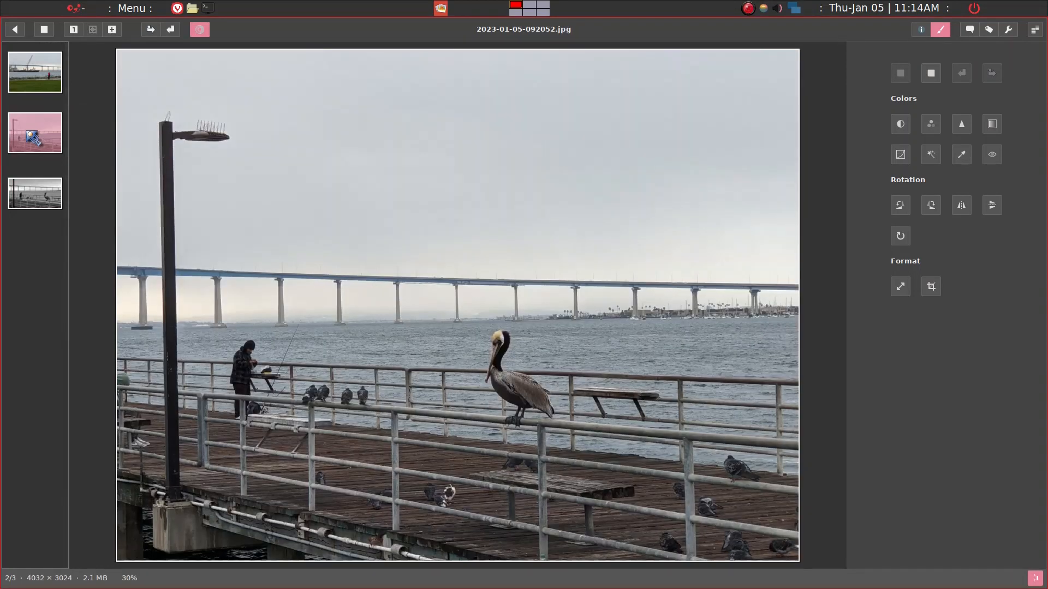
{"action": "left_click", "coordinate": [39, 201]}
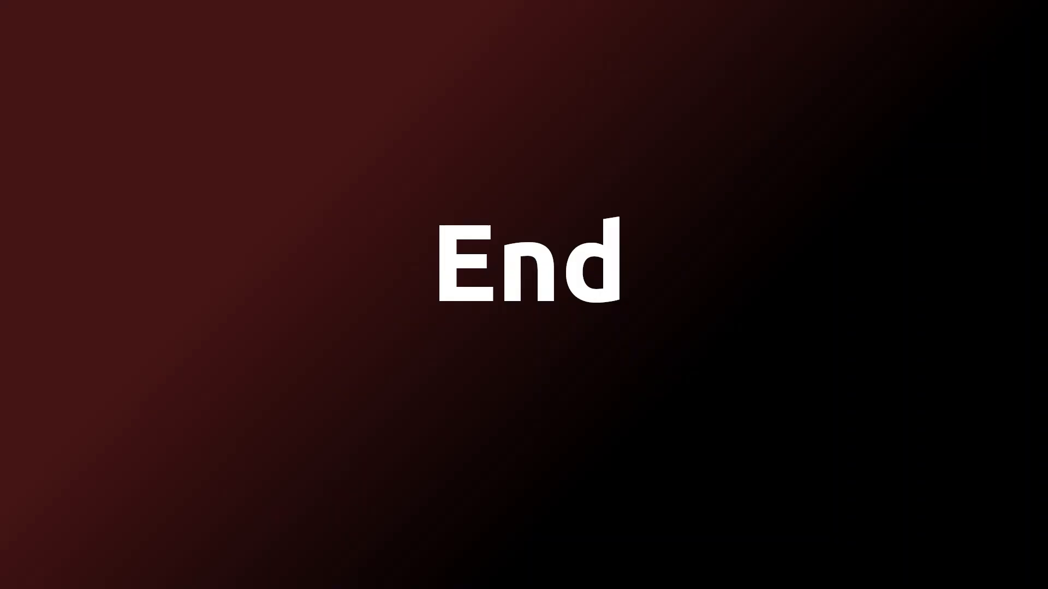